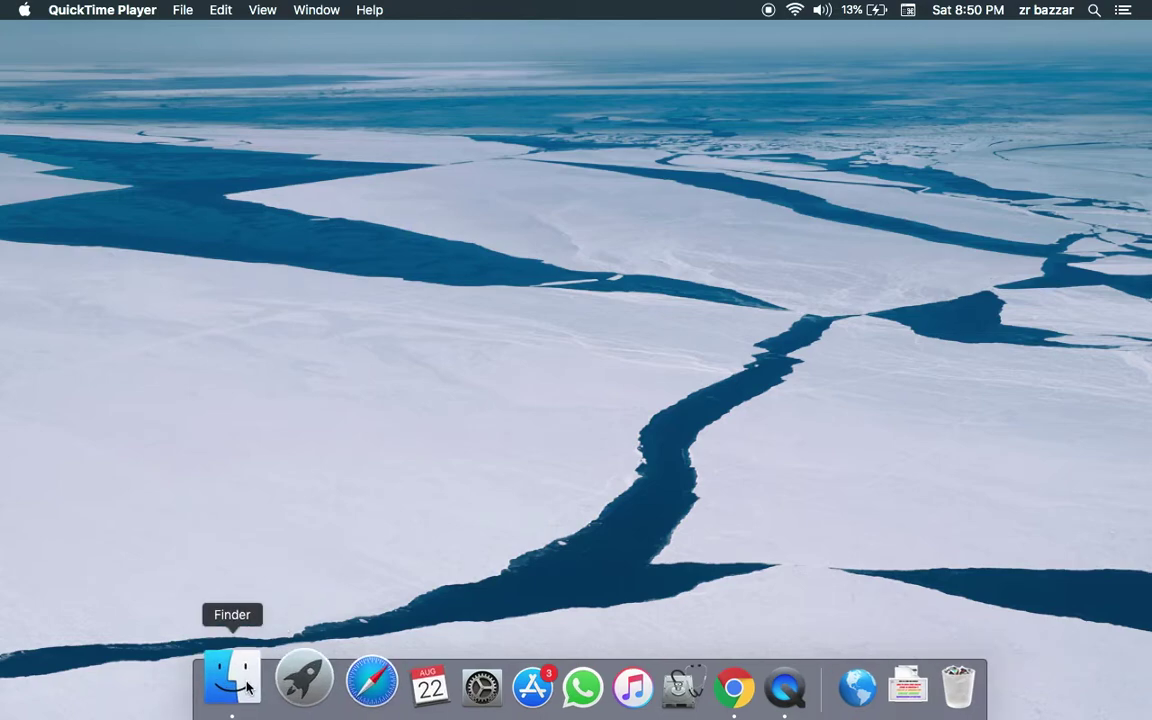
# - Browse the My work drive, Recents, Downloads, Documents and Desktop locations in a full-screen Finder window, and close it
pyautogui.click(230, 710)
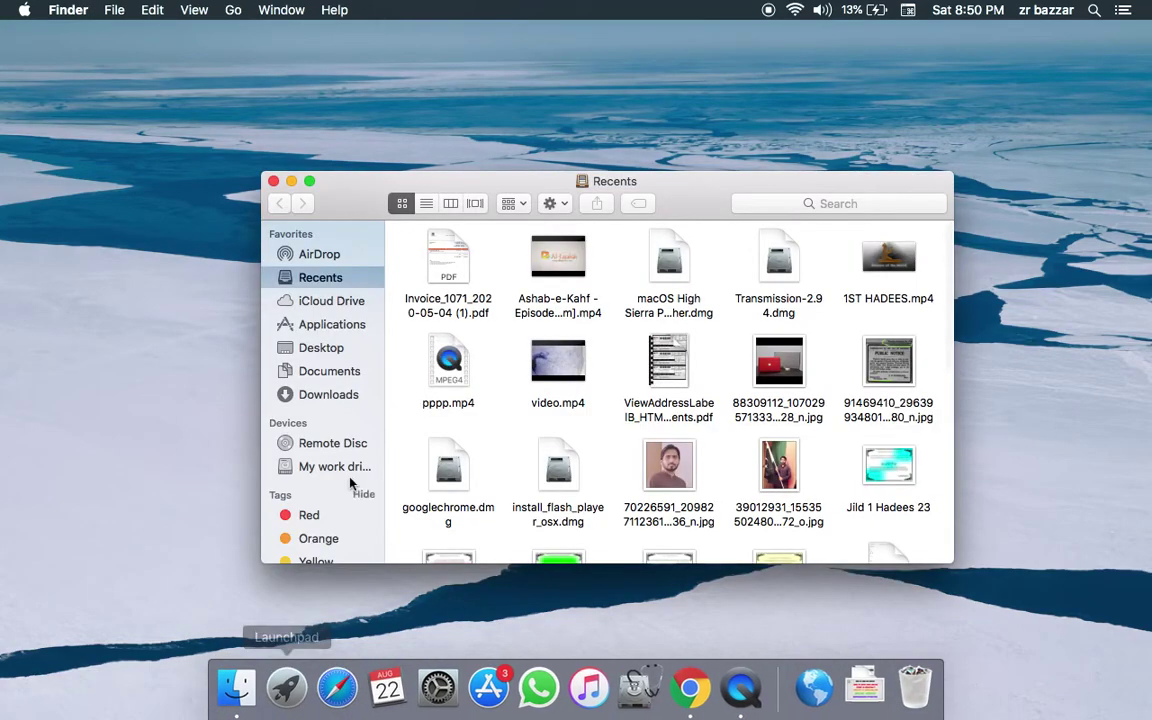
pyautogui.click(309, 181)
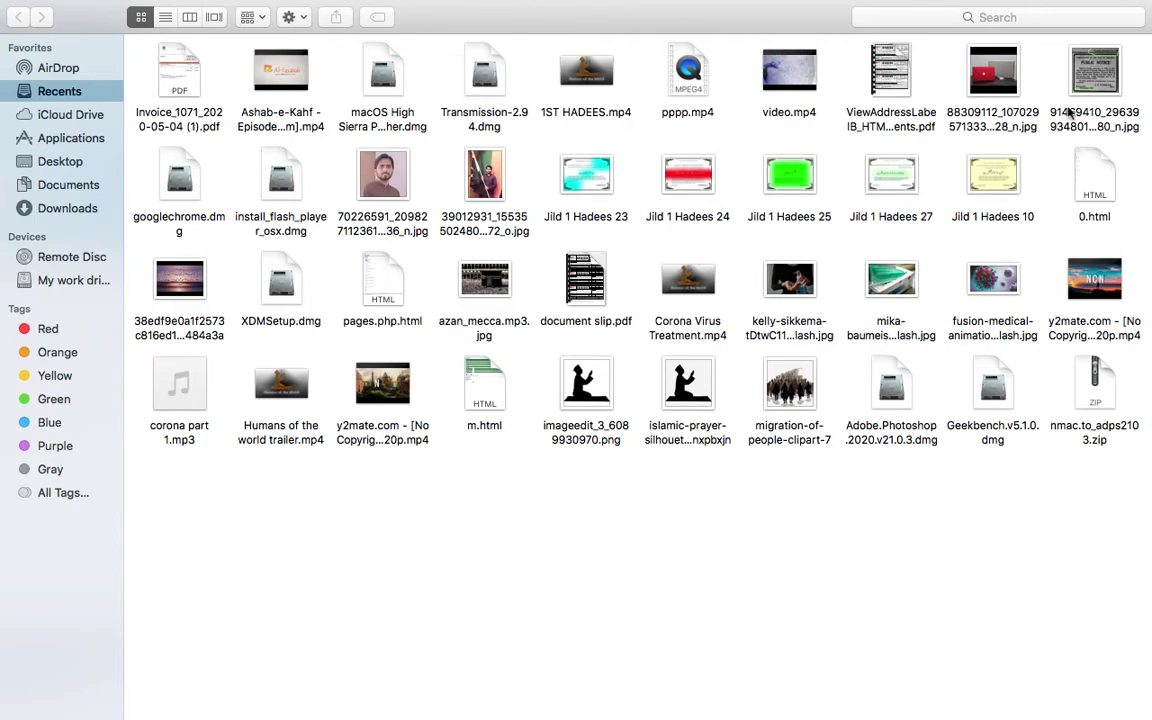
pyautogui.moveTo(423, 6)
pyautogui.click(48, 283)
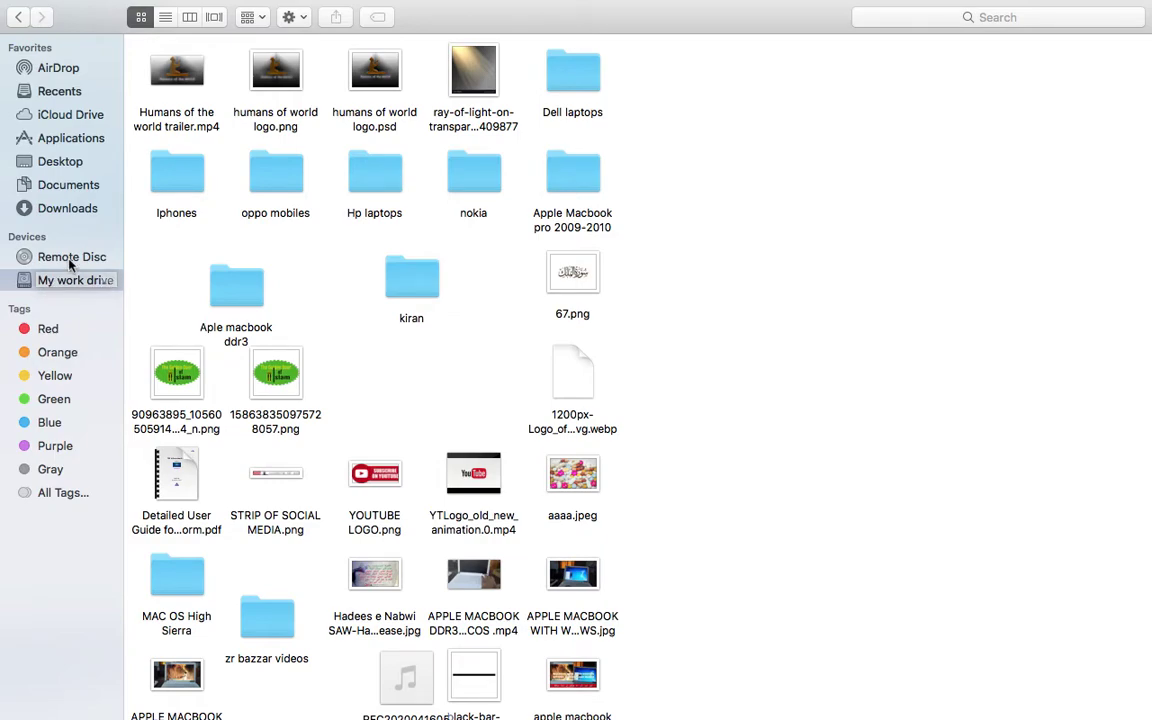
pyautogui.click(19, 17)
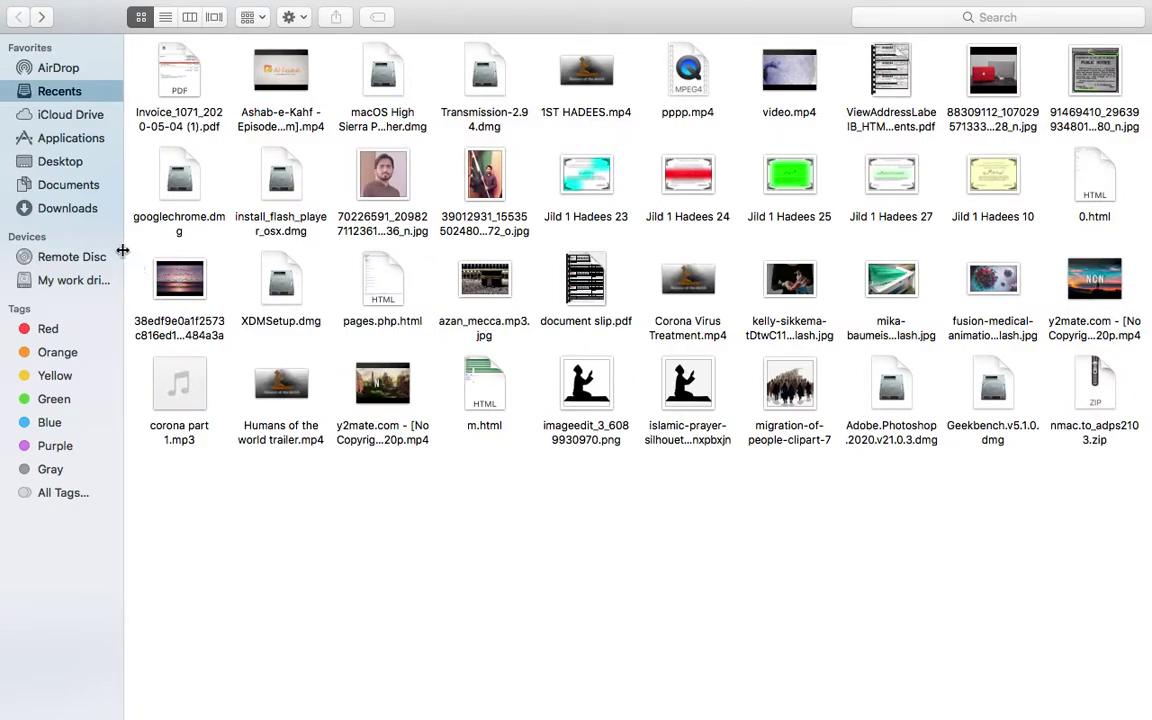
pyautogui.click(71, 219)
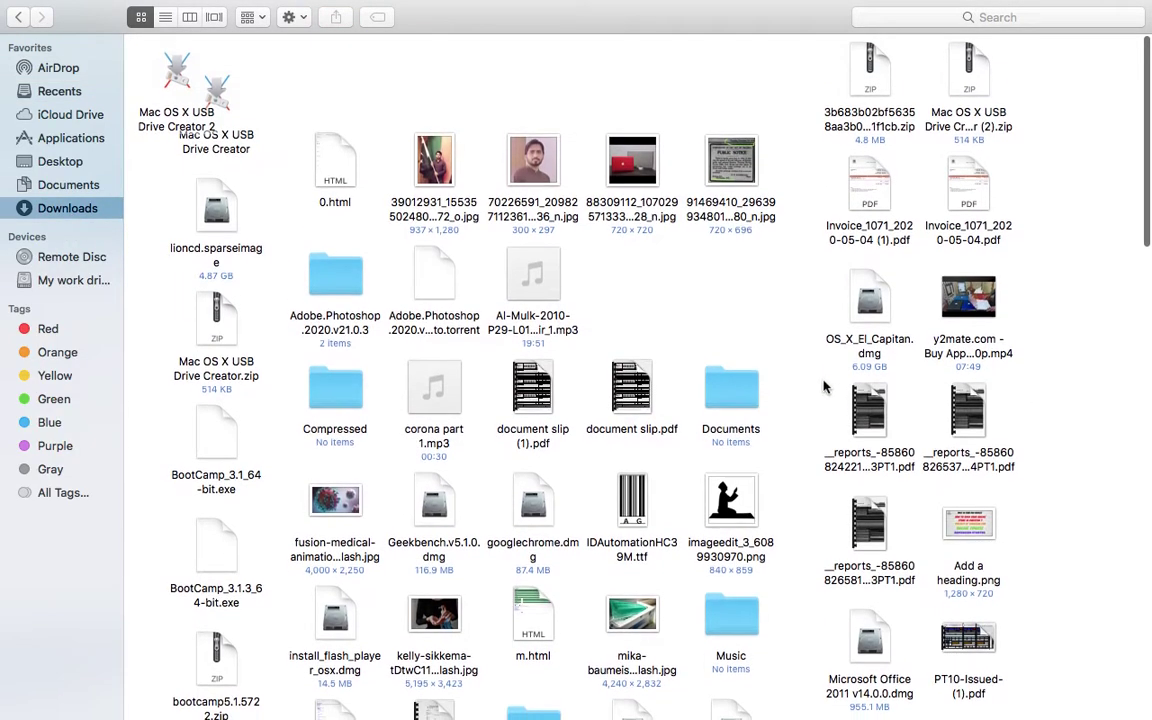
pyautogui.click(70, 184)
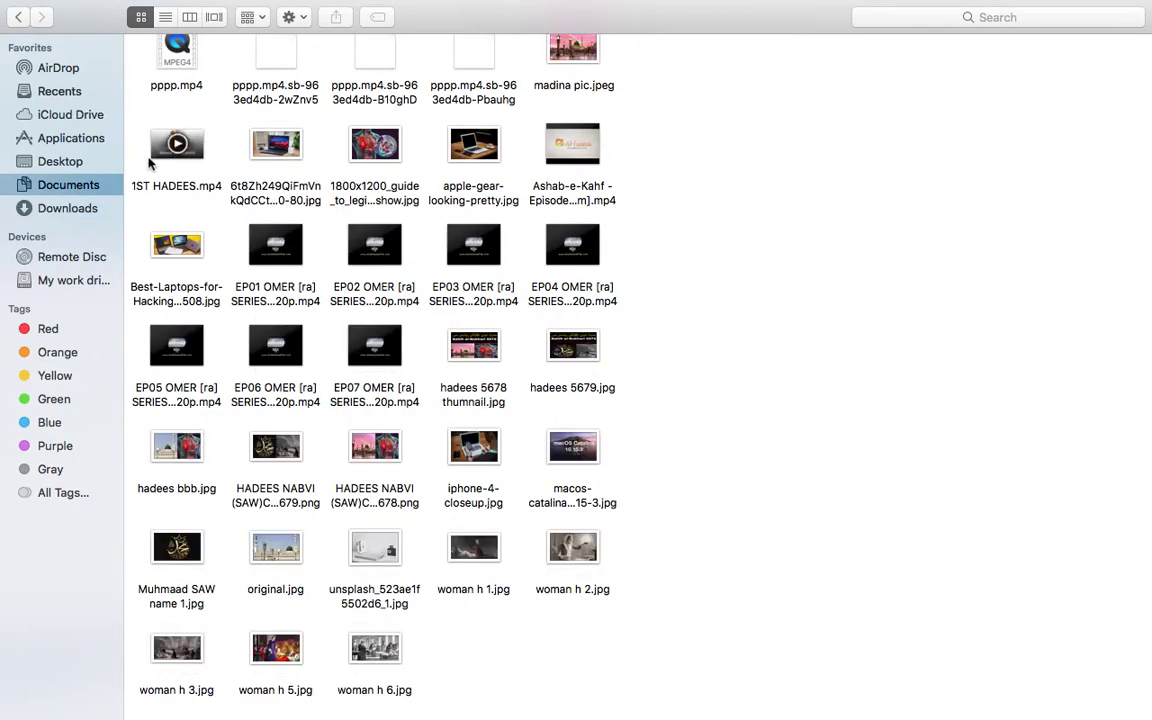
pyautogui.click(62, 162)
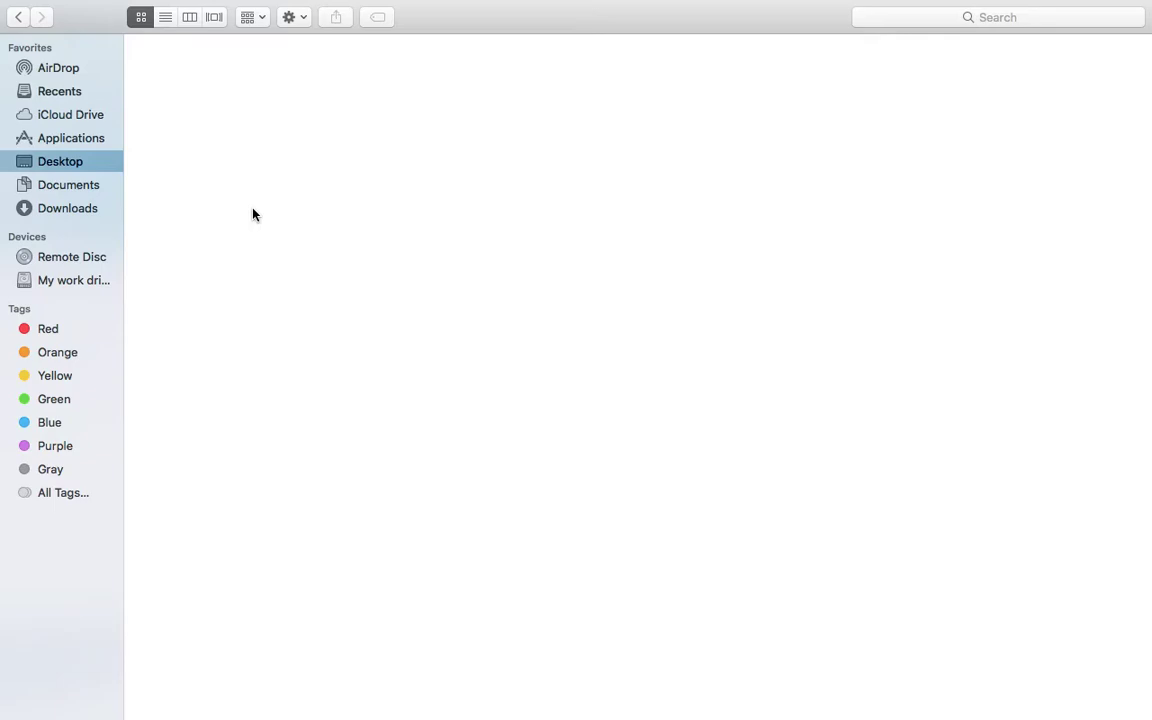
pyautogui.moveTo(44, 4)
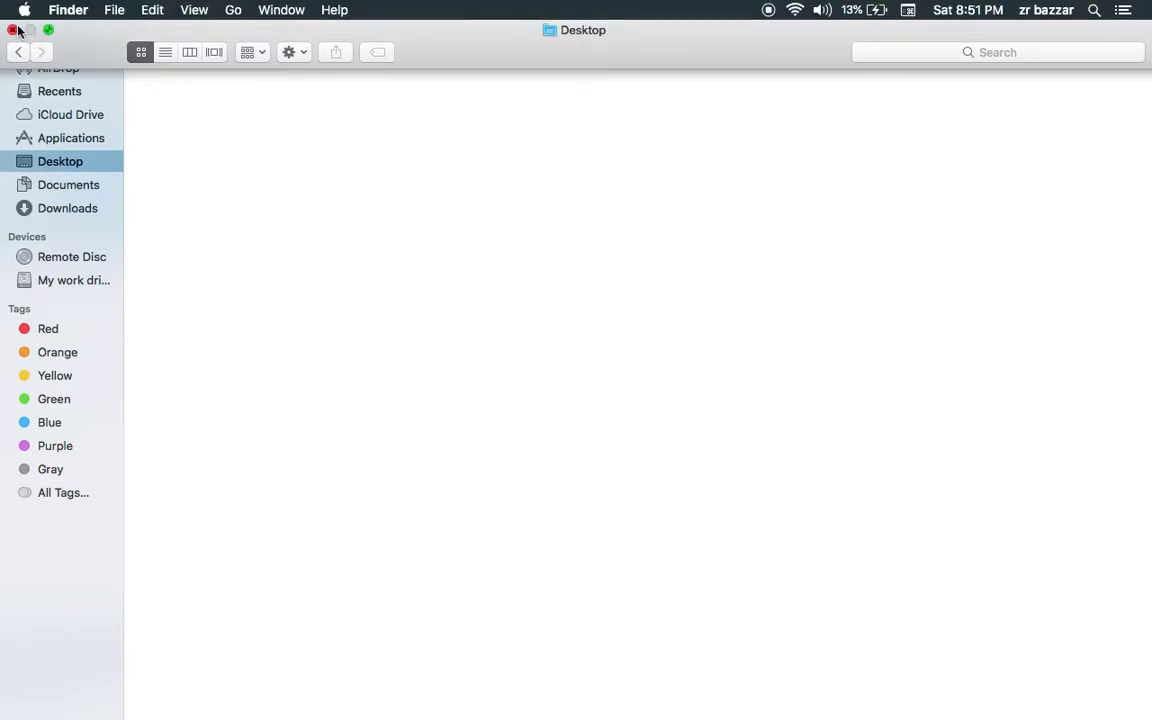
pyautogui.click(13, 29)
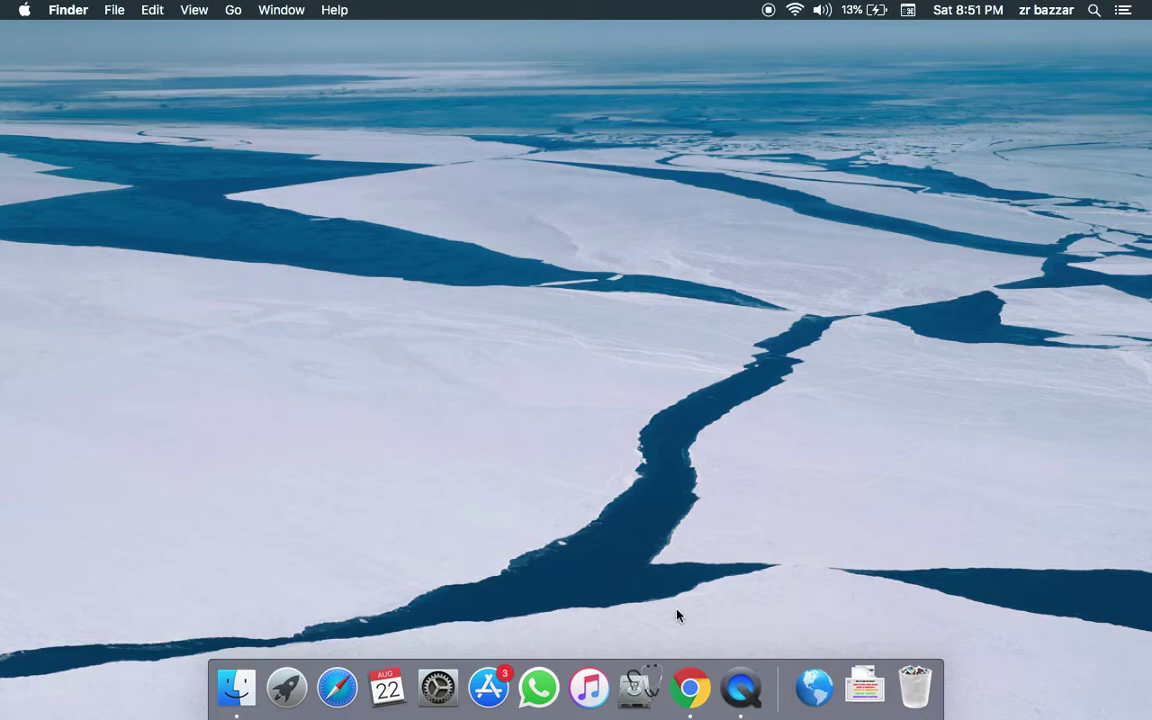
# - Look over the installed applications in Launchpad and the recent files in Finder
pyautogui.click(290, 685)
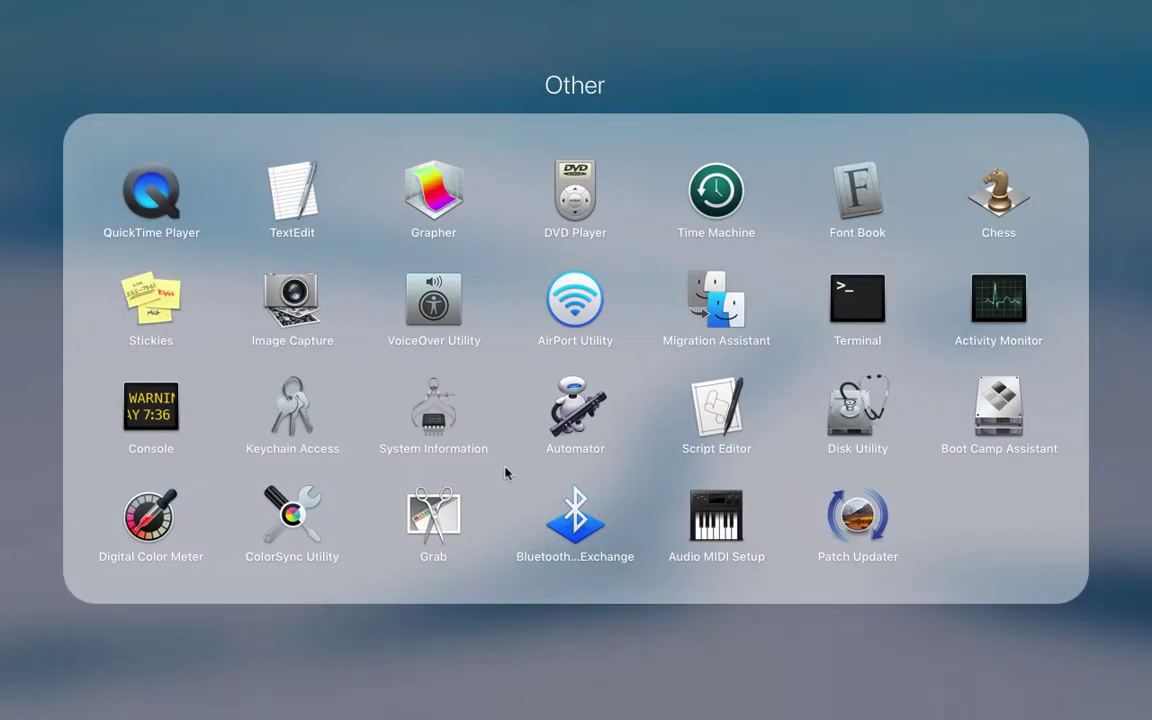
pyautogui.click(368, 95)
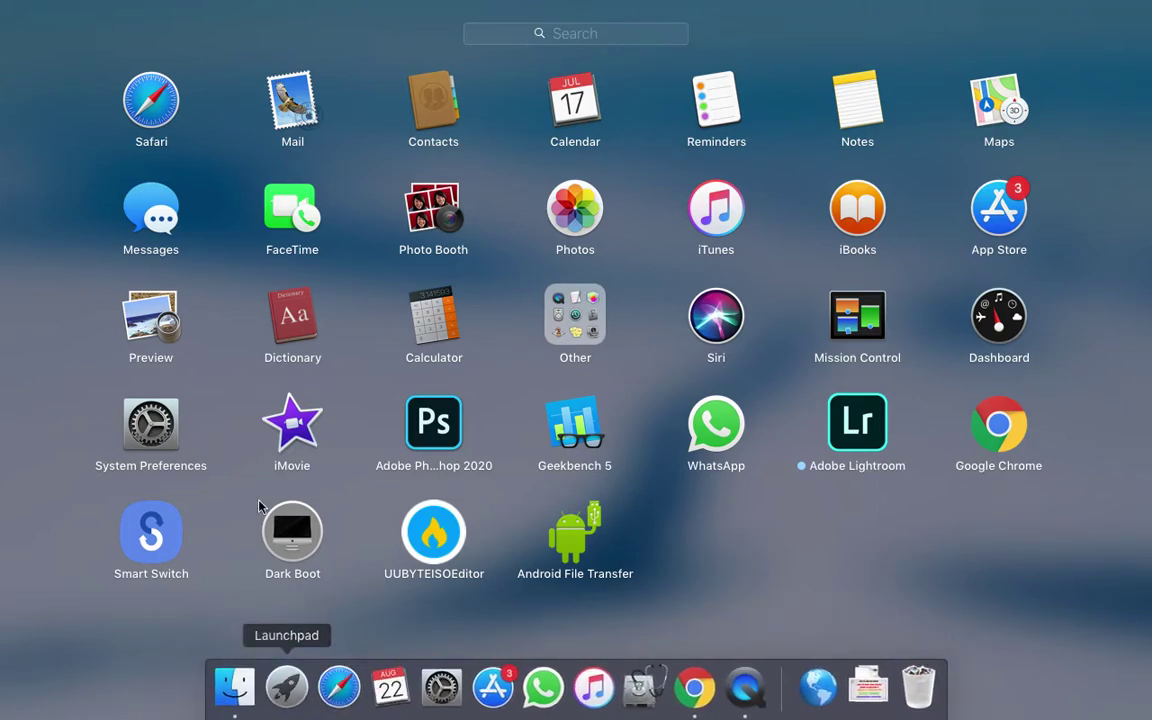
pyautogui.click(234, 690)
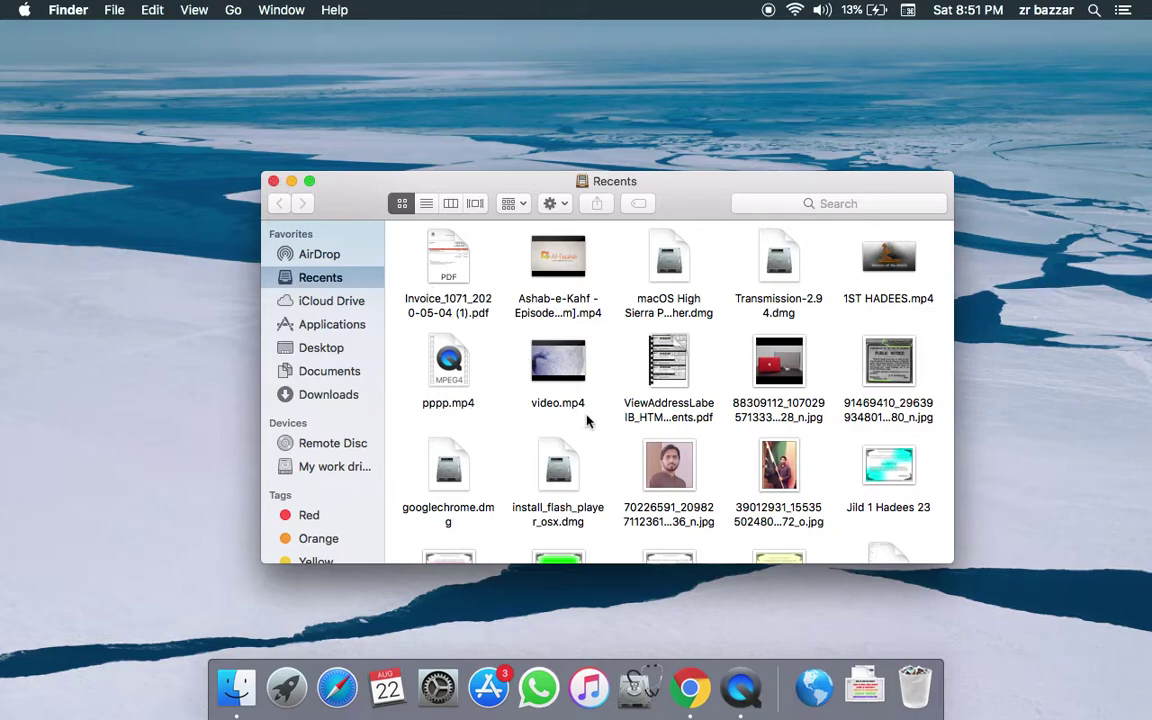
pyautogui.scroll(-5, 634, 461)
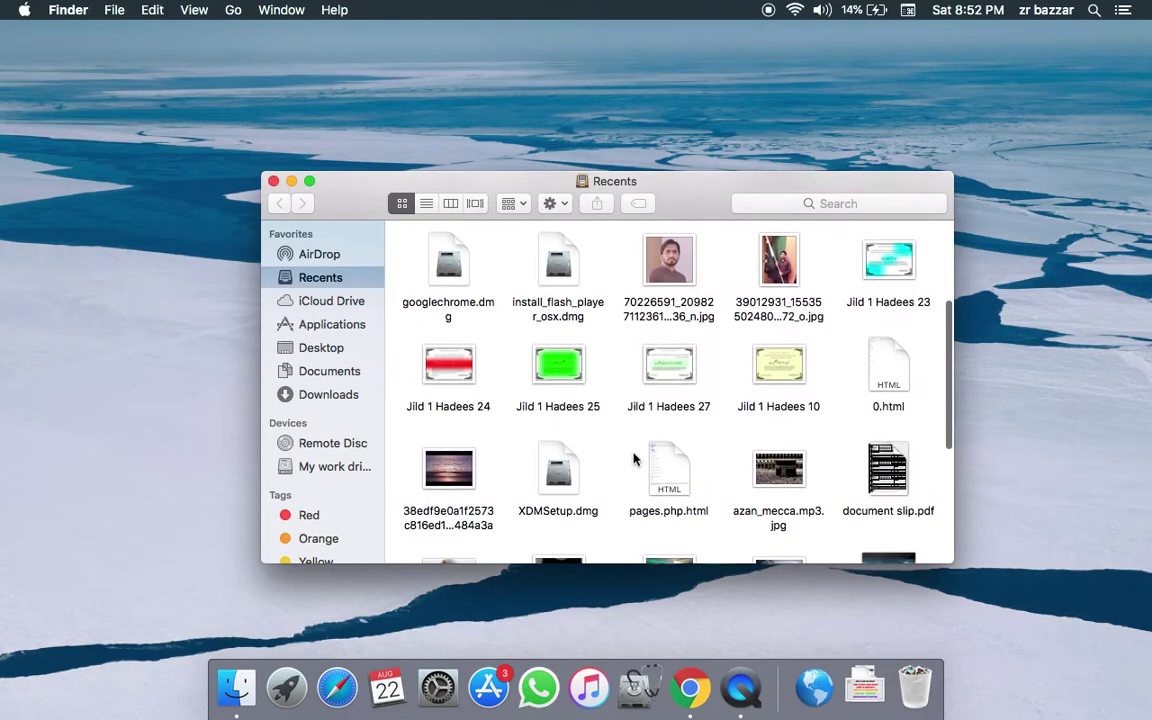
pyautogui.scroll(-7, 722, 422)
pyautogui.scroll(-2, 722, 422)
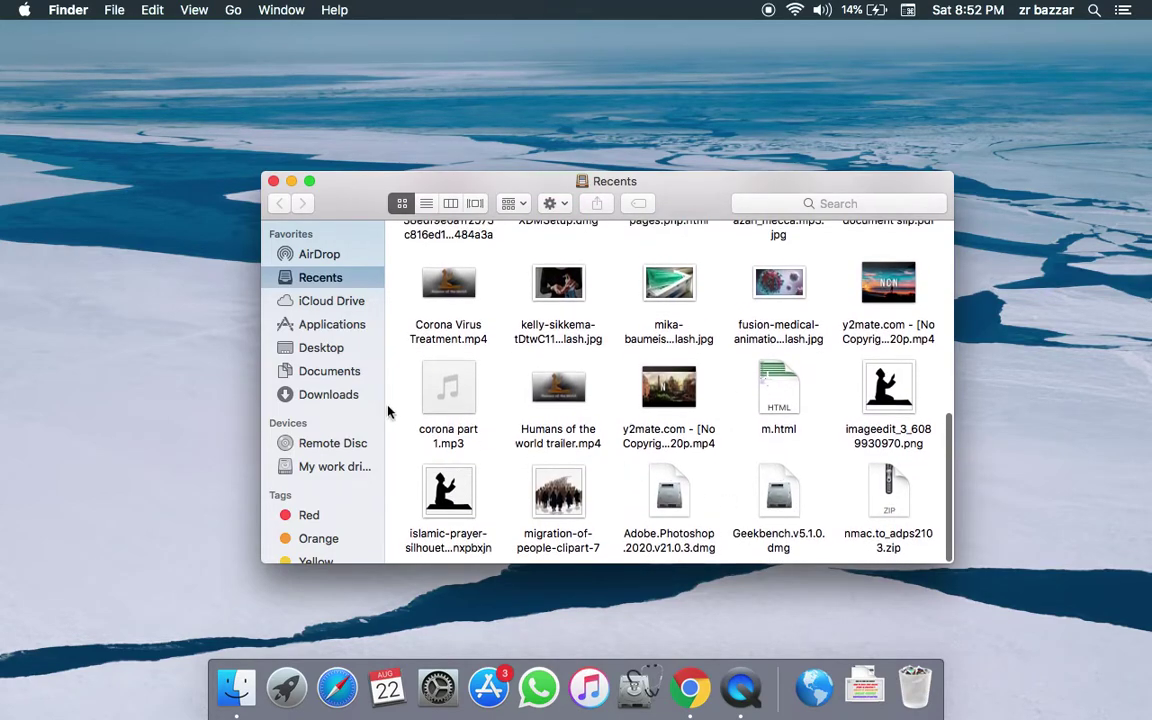
# - Copy the image 6t8Zh249QiFmVnkQdCCtHK-650-80.jpg from the Documents folder
pyautogui.click(345, 371)
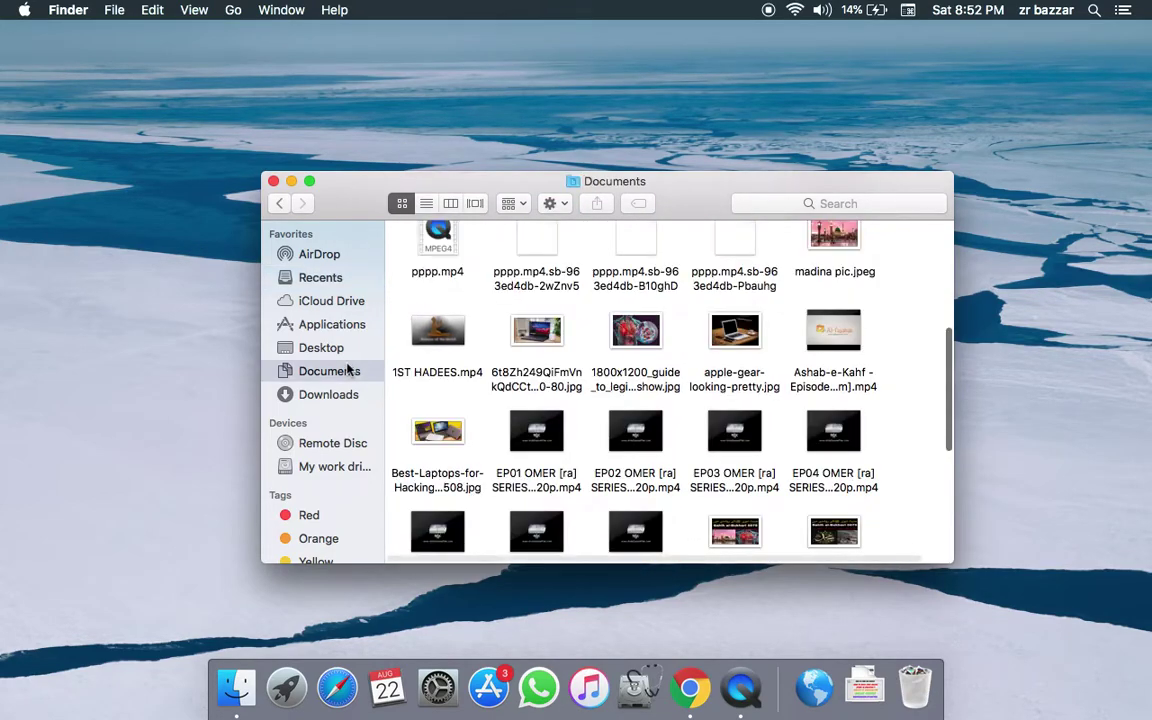
pyautogui.click(532, 333)
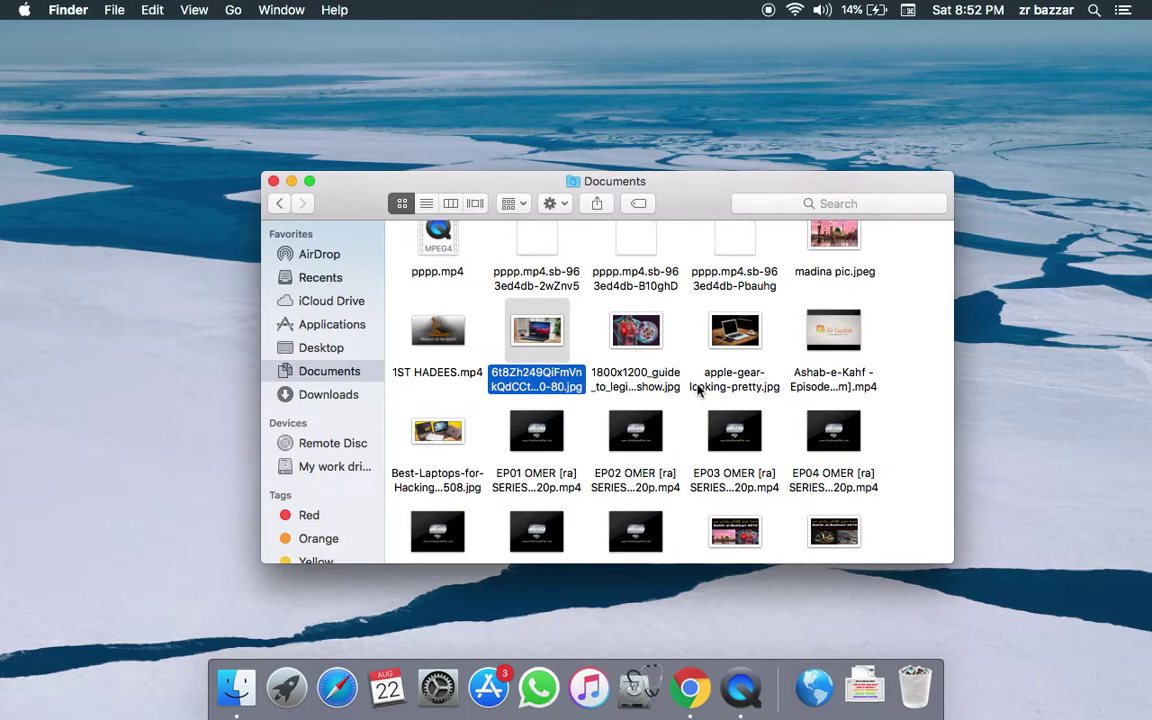
pyautogui.press('super+c')
pyautogui.press('super+c')
pyautogui.click(527, 207)
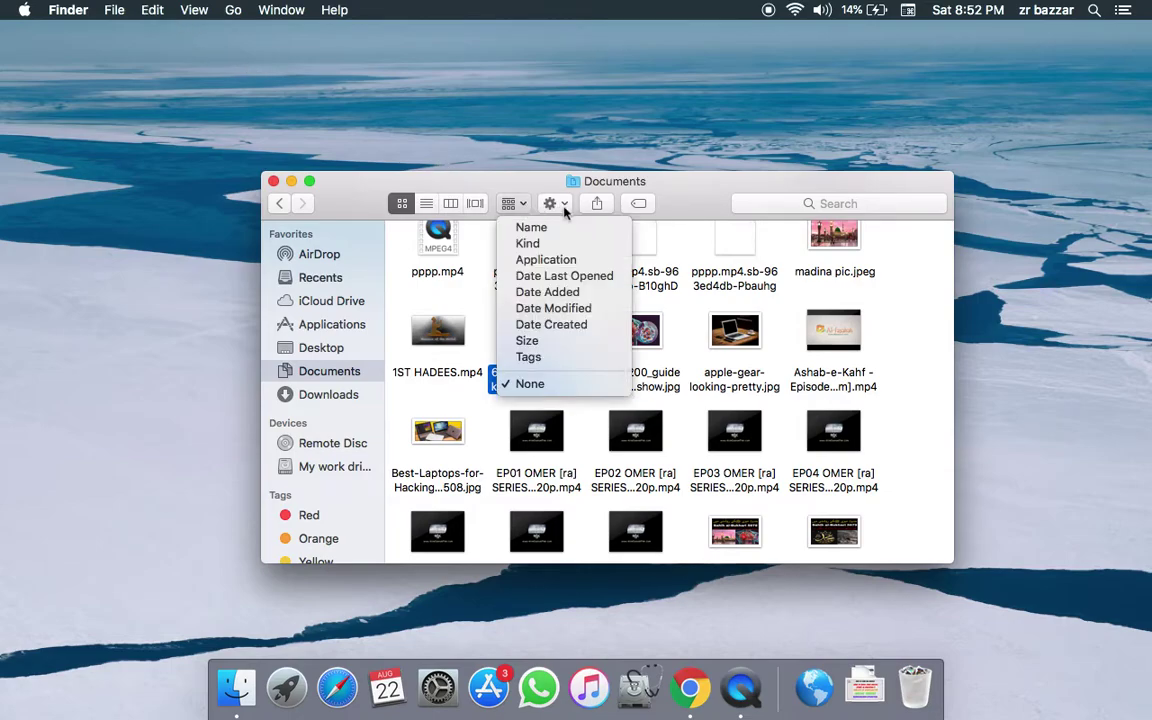
pyautogui.click(563, 207)
pyautogui.click(563, 207)
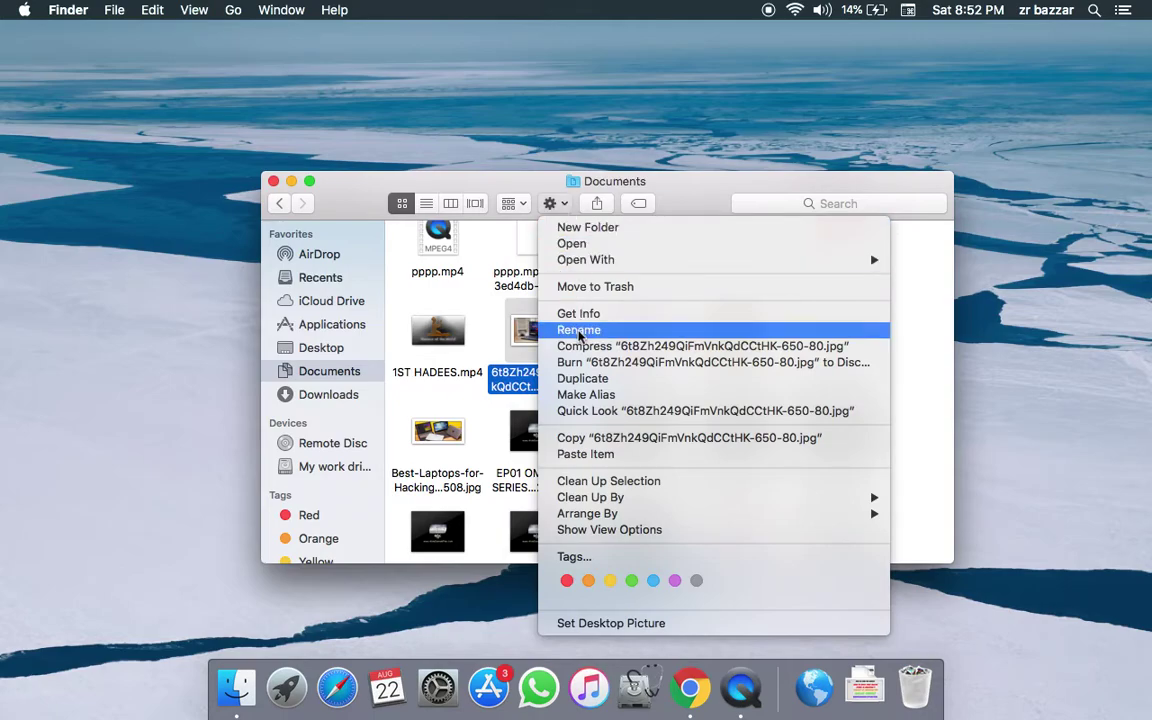
pyautogui.click(615, 446)
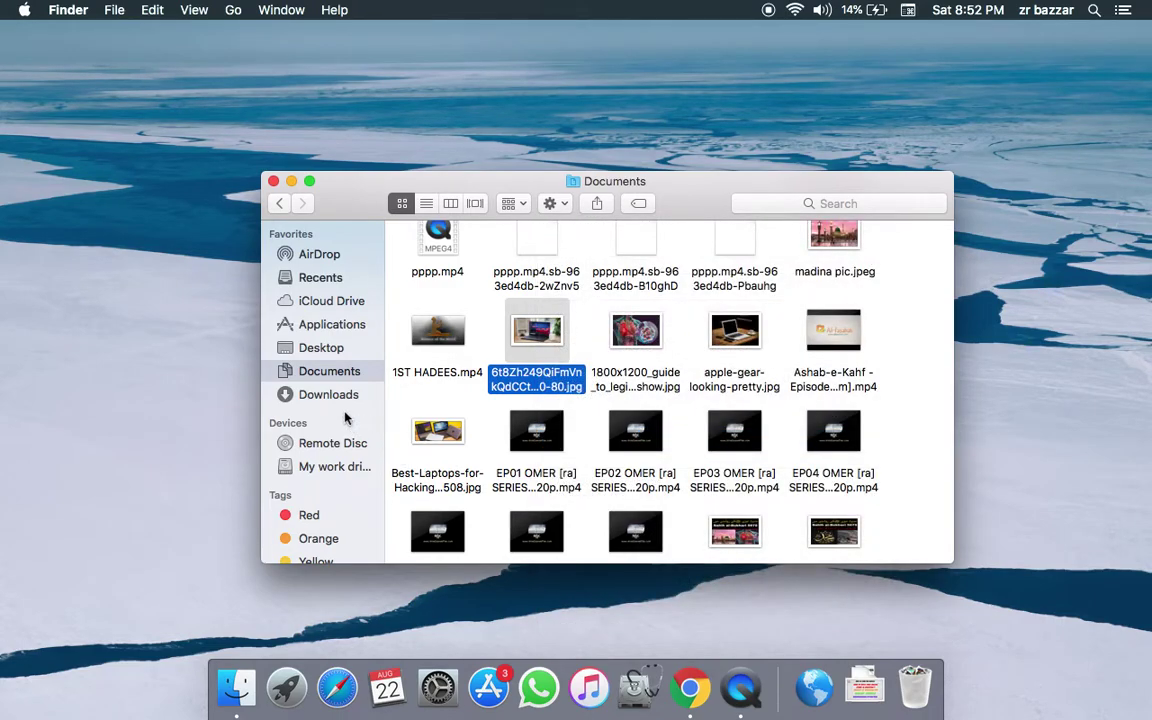
# - Paste the copied image into My work drive, select the pasted file, and close the Finder window
pyautogui.click(334, 467)
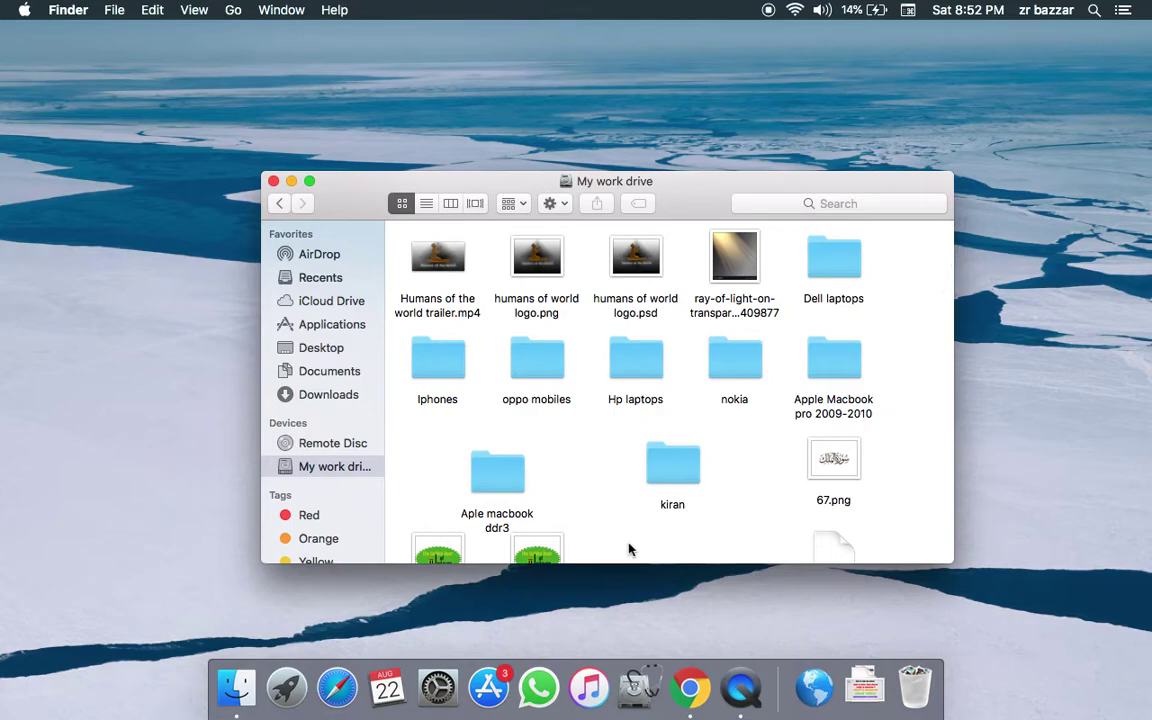
pyautogui.press('super+v')
pyautogui.scroll(-10, 609, 499)
pyautogui.scroll(15, 784, 300)
pyautogui.scroll(-8, 784, 364)
pyautogui.scroll(-15, 784, 364)
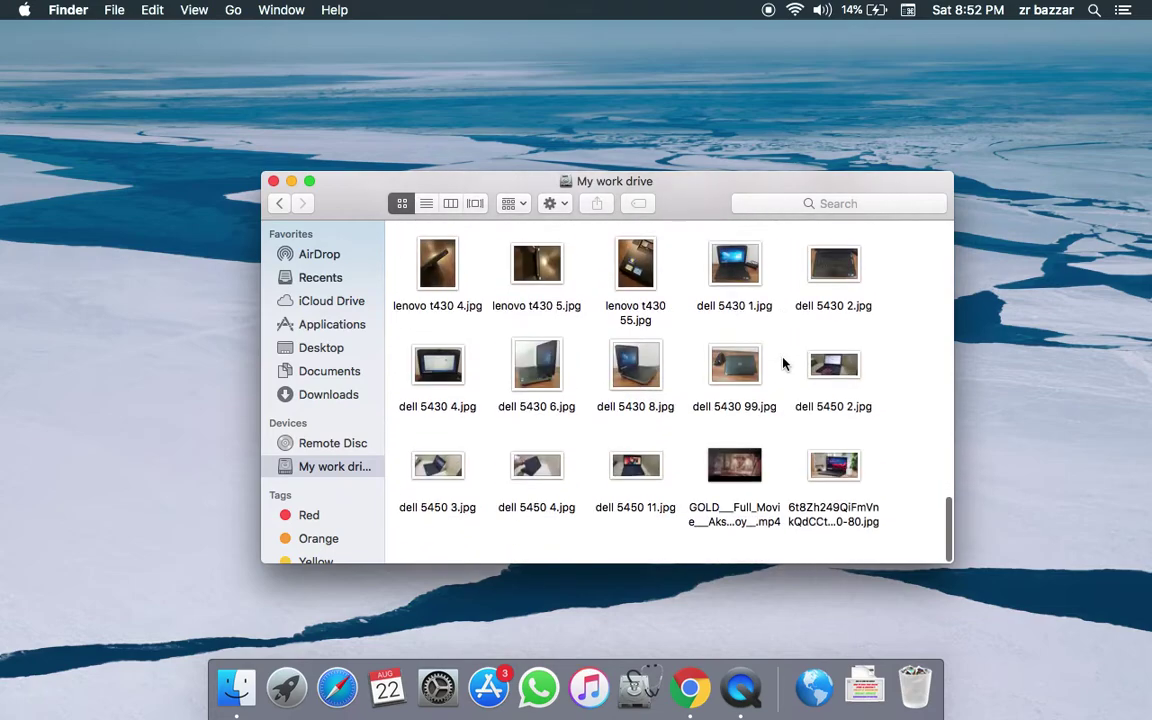
pyautogui.click(848, 519)
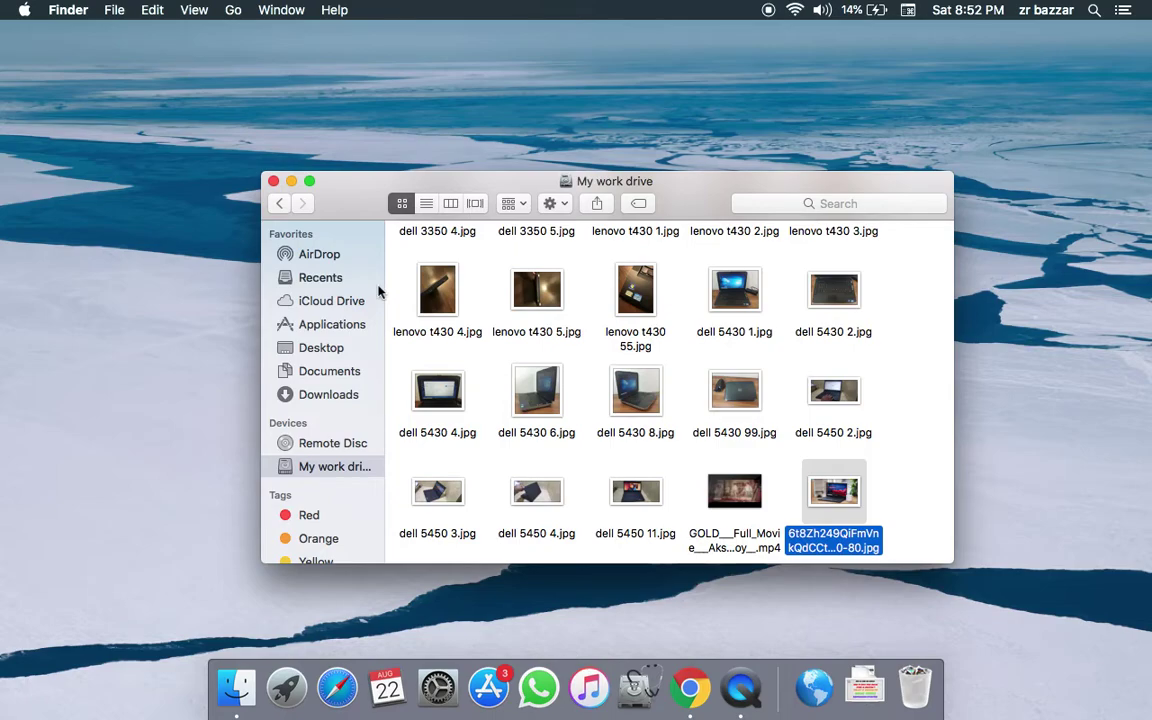
pyautogui.click(273, 181)
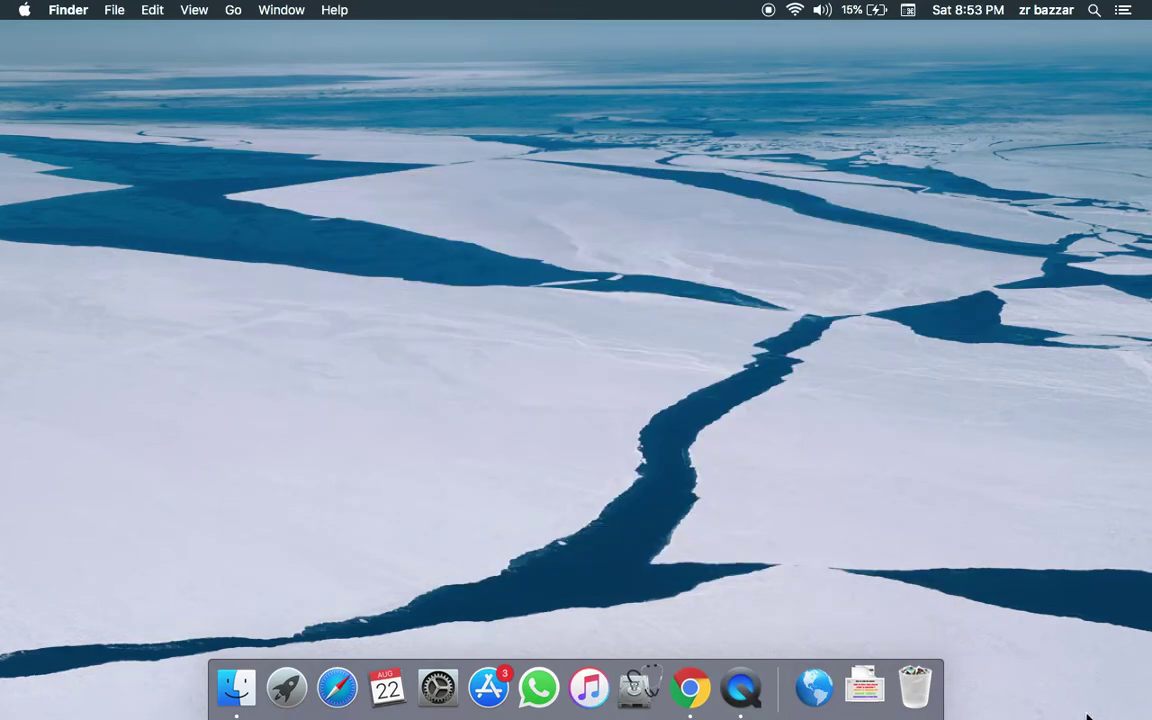
# - Check the available Wi-Fi networks and the sound volume control
pyautogui.click(794, 10)
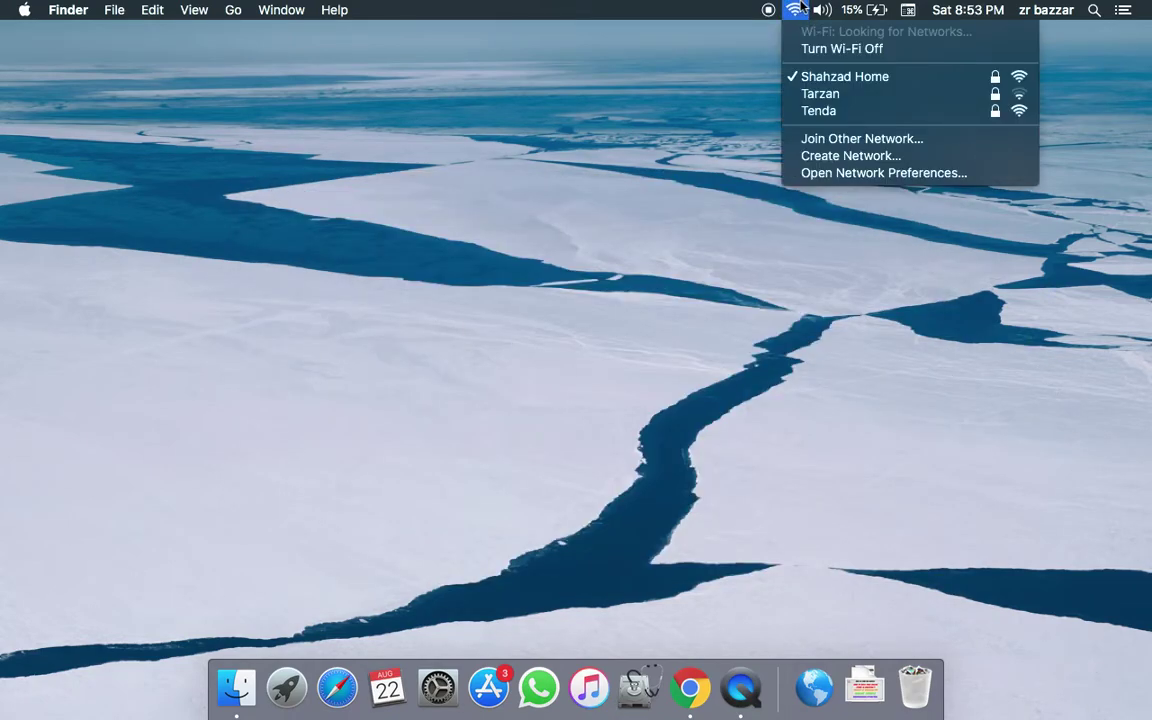
pyautogui.click(745, 65)
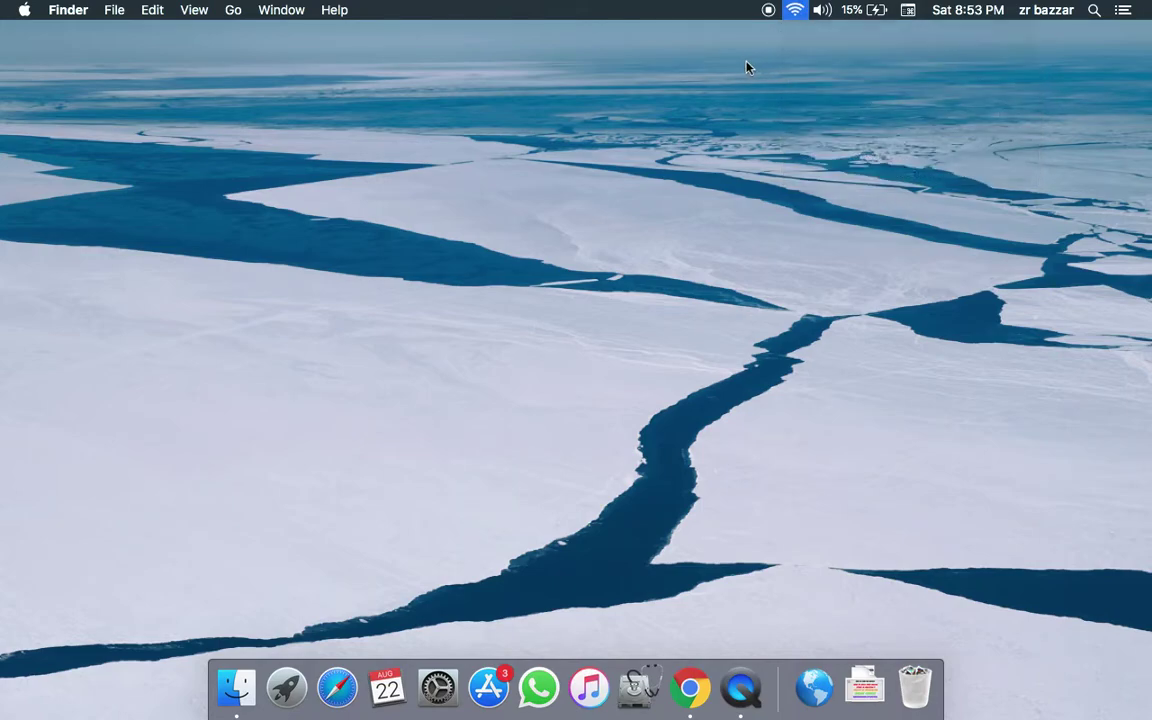
pyautogui.click(824, 12)
pyautogui.moveTo(868, 45); pyautogui.dragTo(982, 43)
# - Open the Date & Time preferences and unlock them for changes with the account password
pyautogui.click(975, 14)
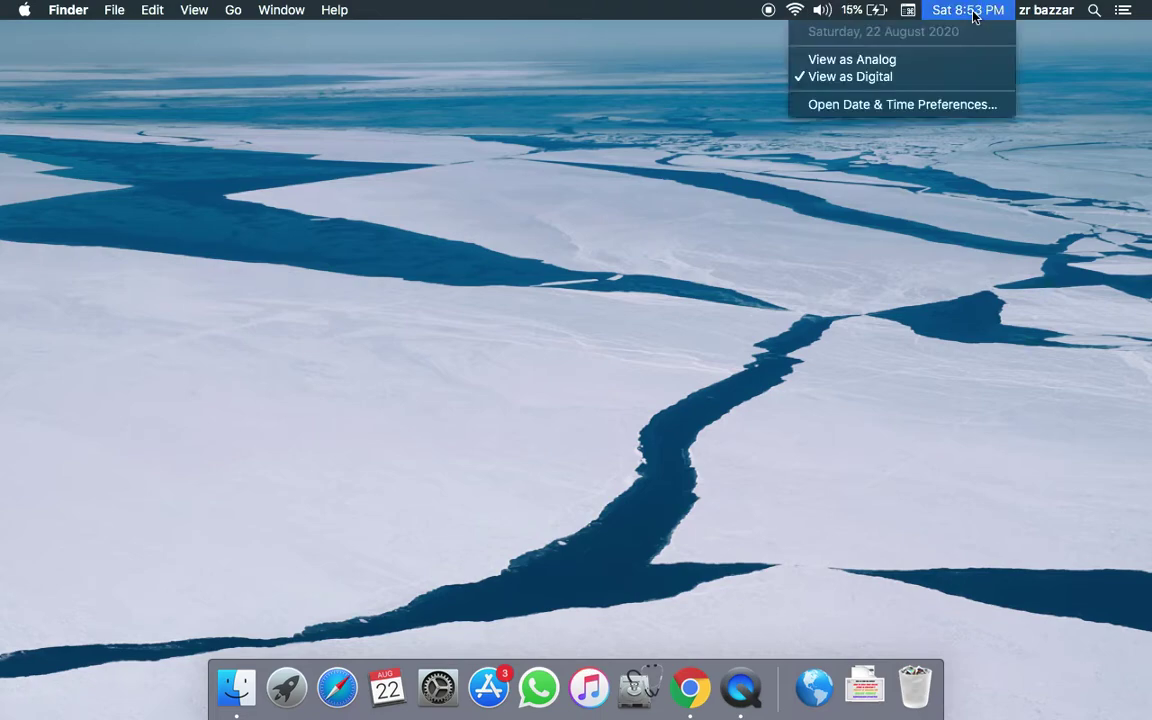
pyautogui.click(910, 107)
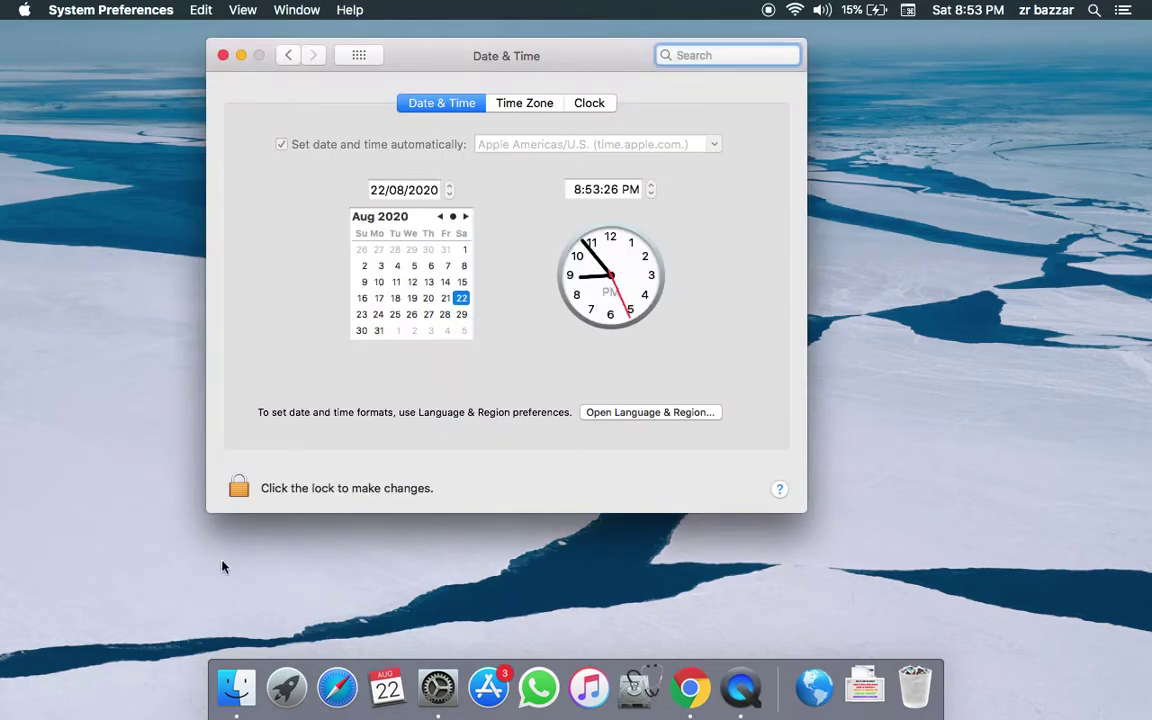
pyautogui.click(240, 489)
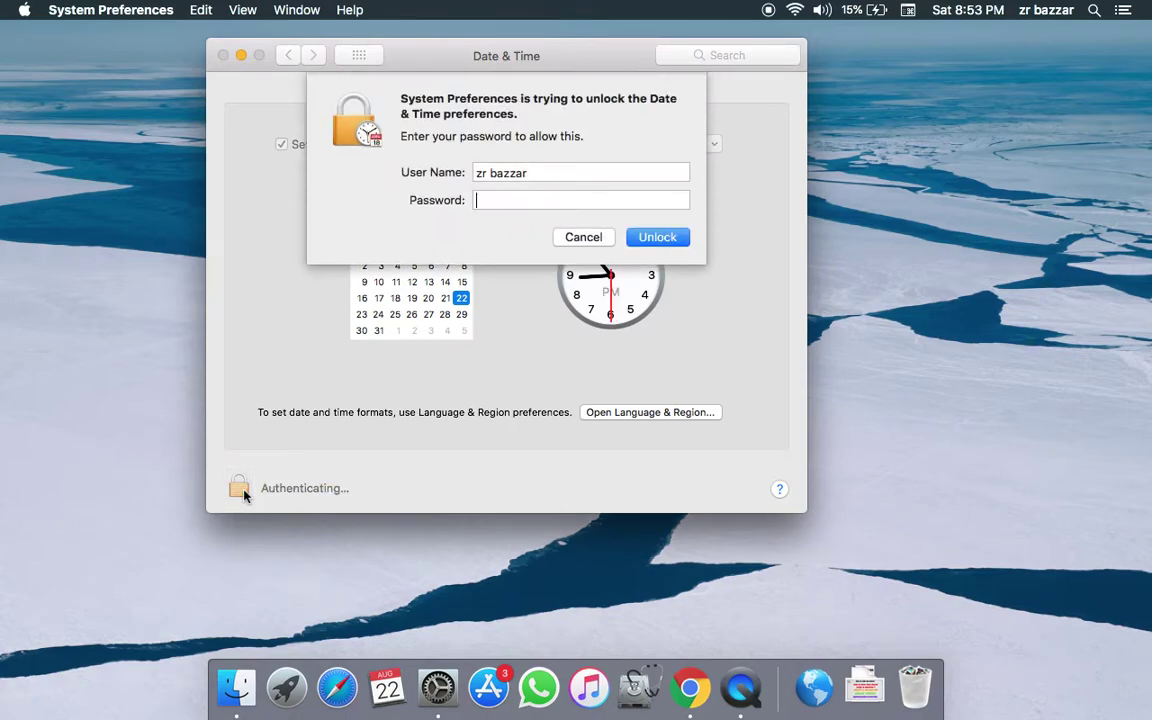
pyautogui.write('***')
pyautogui.click(643, 240)
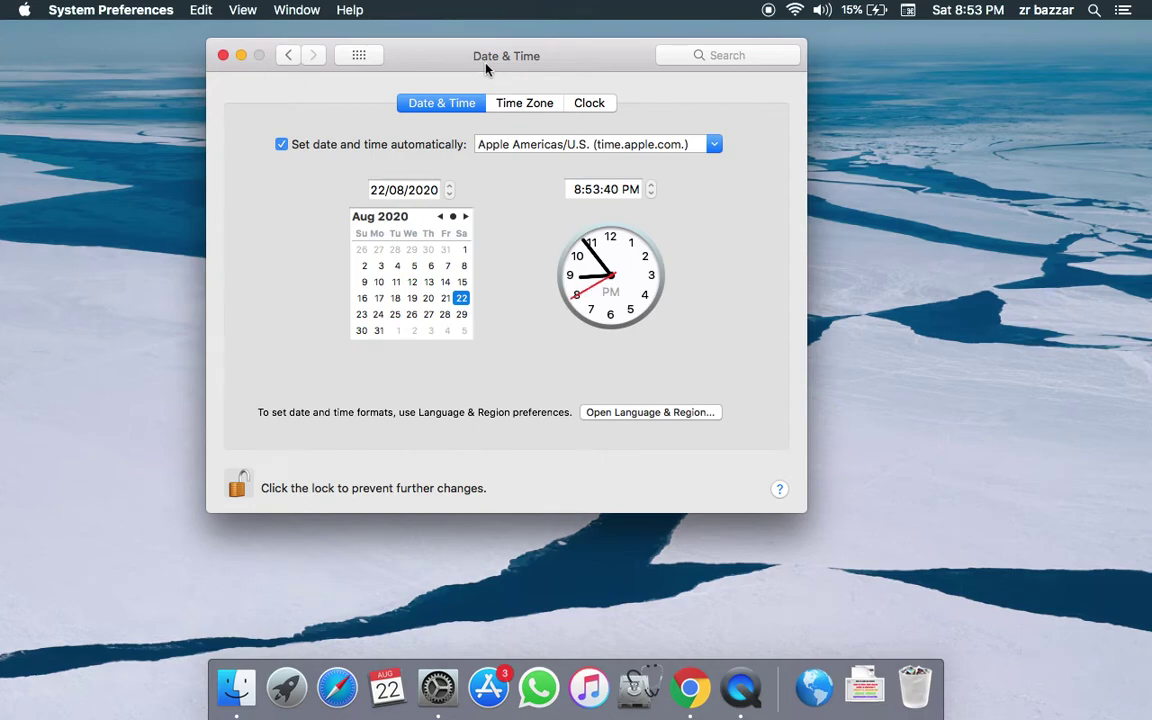
# - Turn off setting the time zone automatically by current location, try enabling it again, and close the Date & Time preferences
pyautogui.click(525, 103)
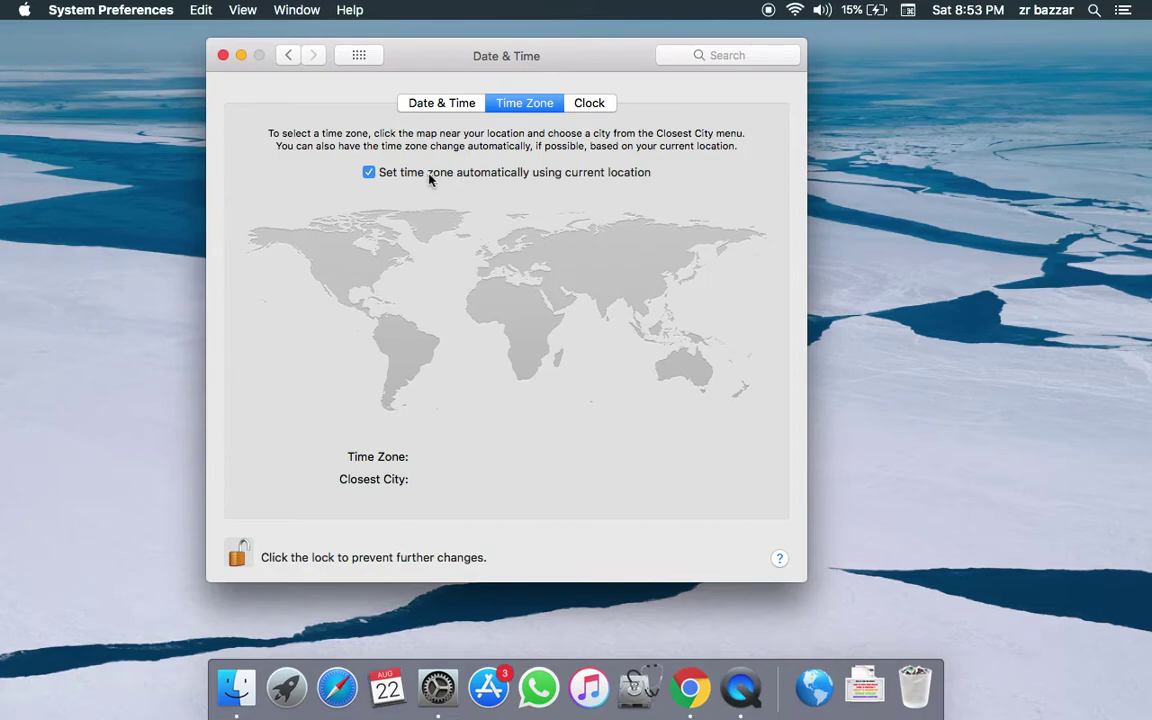
pyautogui.click(369, 172)
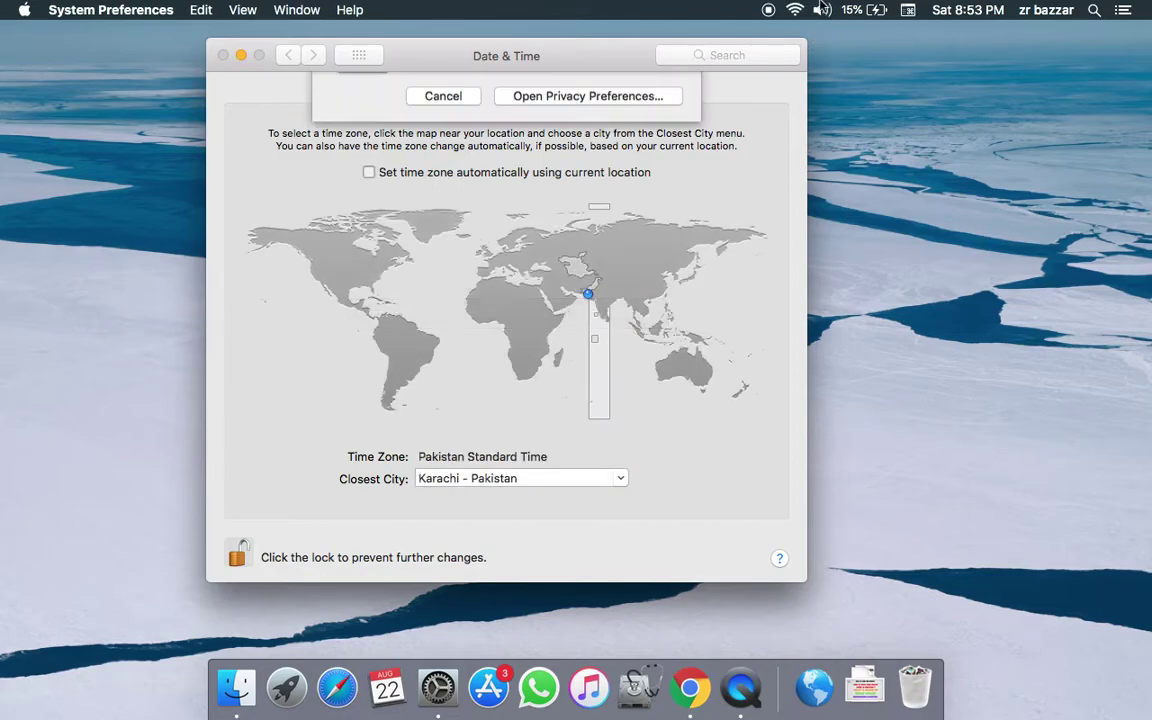
pyautogui.click(442, 161)
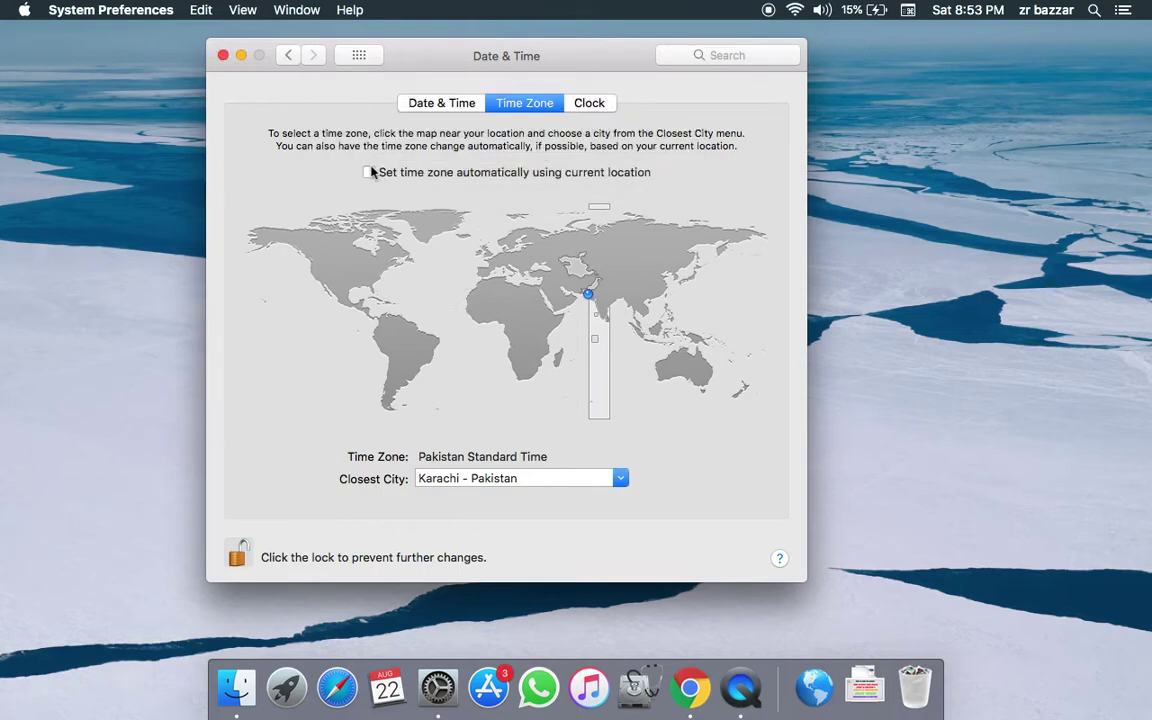
pyautogui.click(369, 172)
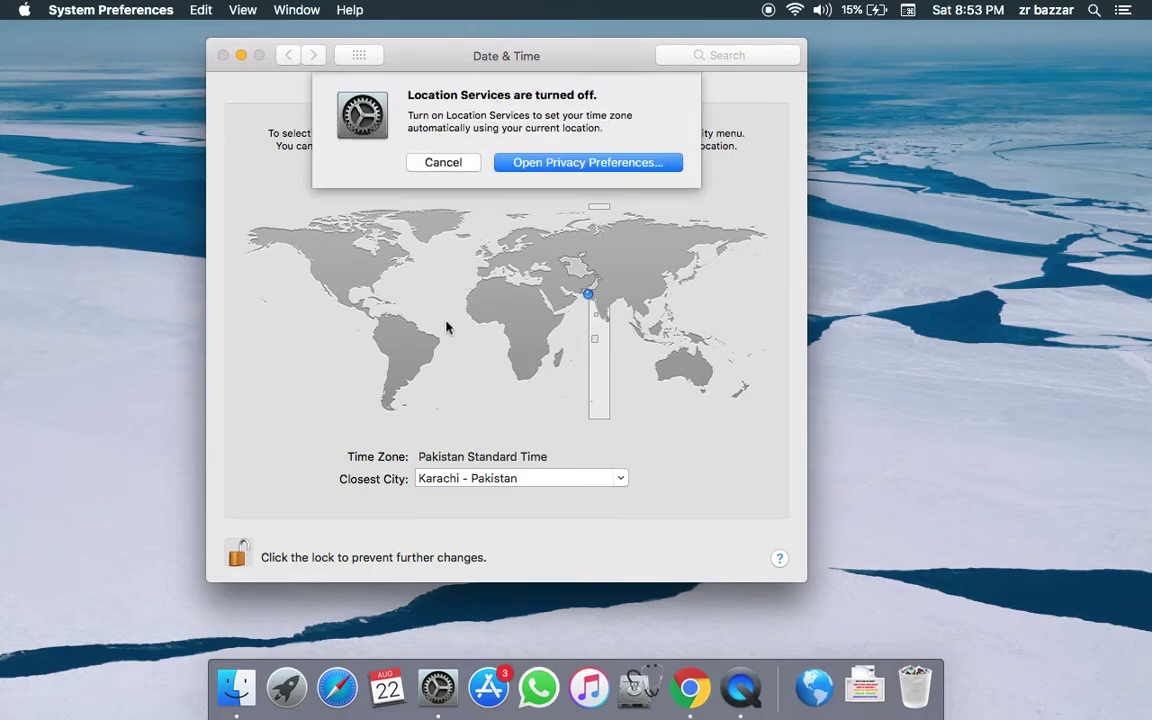
pyautogui.click(442, 162)
pyautogui.click(377, 172)
pyautogui.click(556, 164)
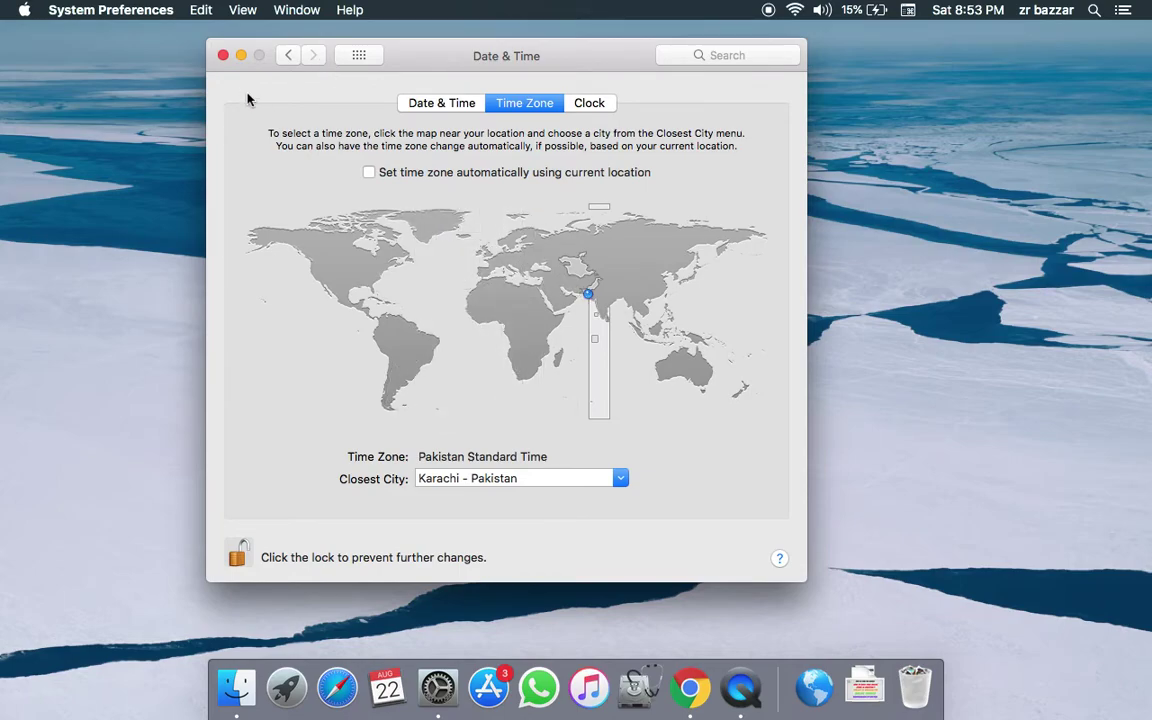
pyautogui.click(223, 55)
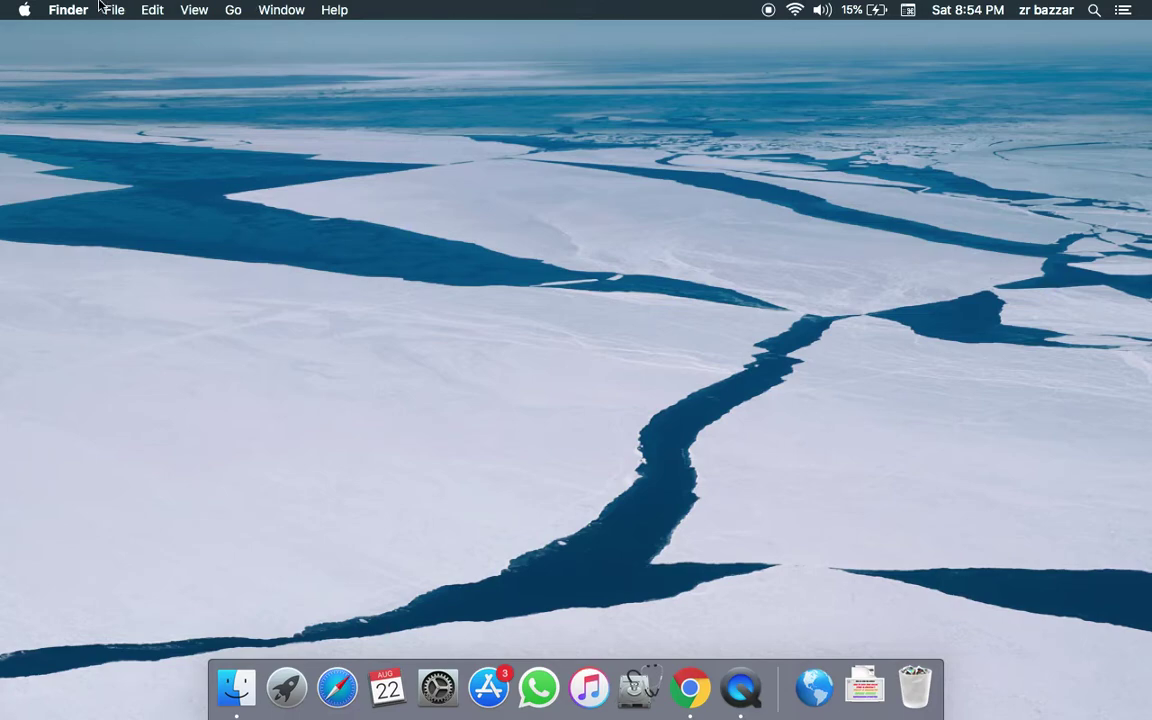
# - Open About This Mac, check the storage of the drives, and return to the system overview
pyautogui.click(25, 10)
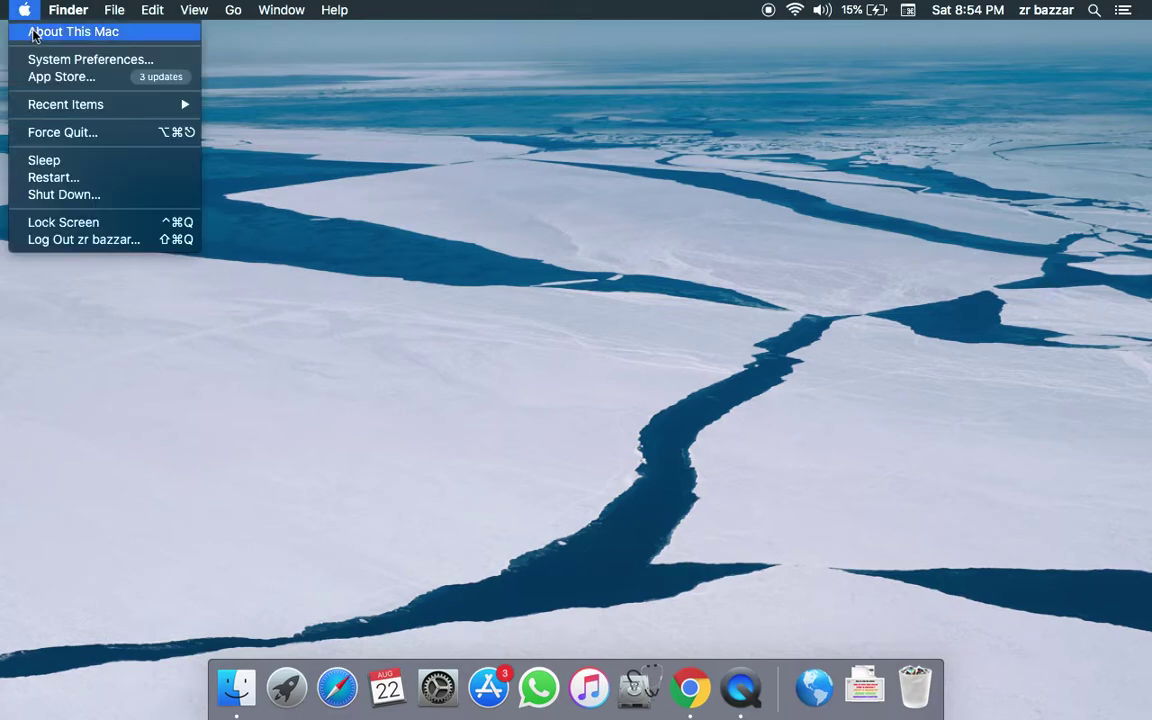
pyautogui.click(648, 243)
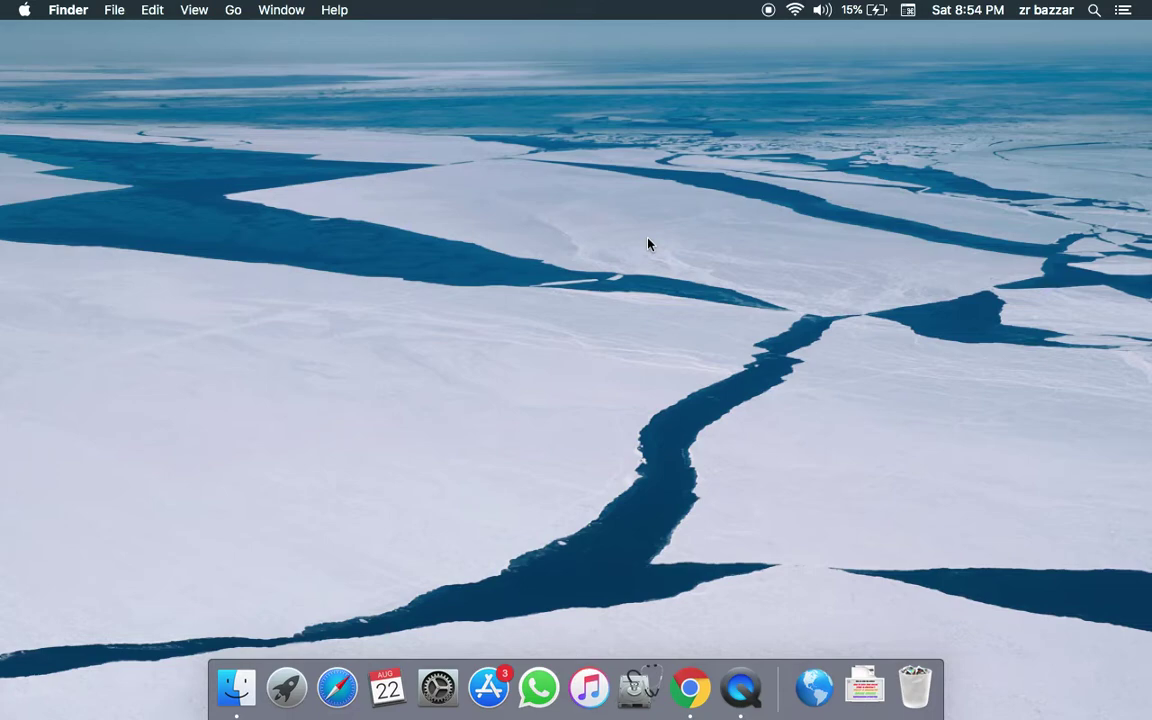
pyautogui.click(24, 11)
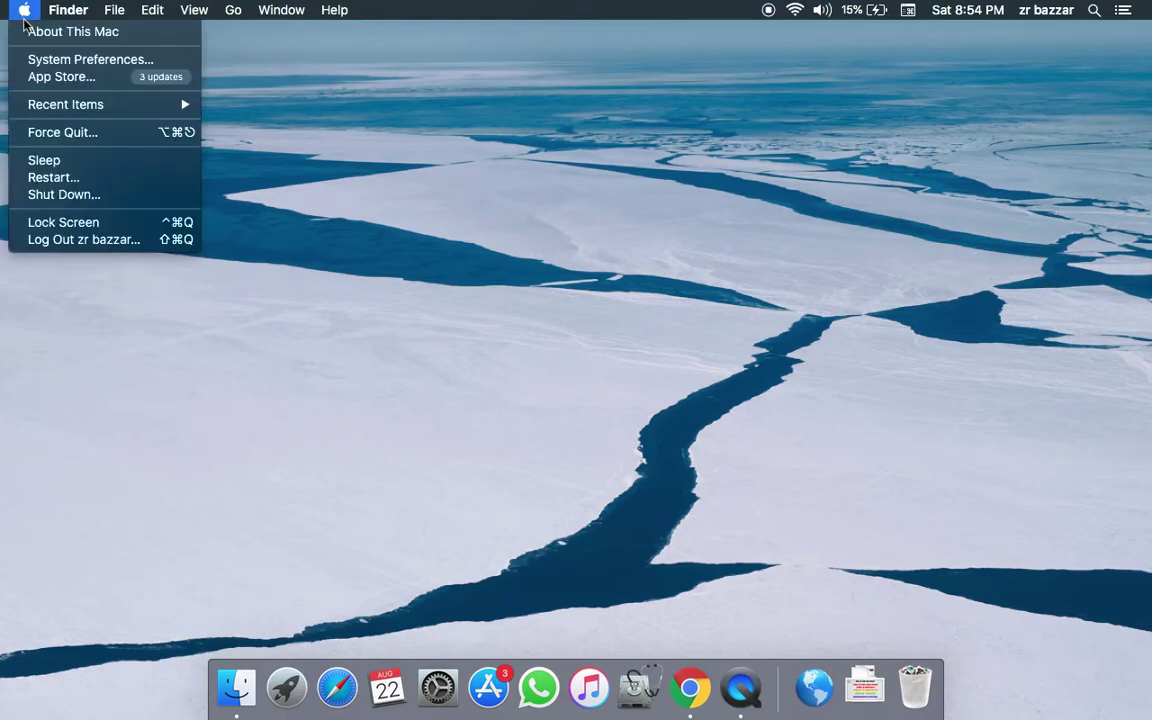
pyautogui.press('Escape')
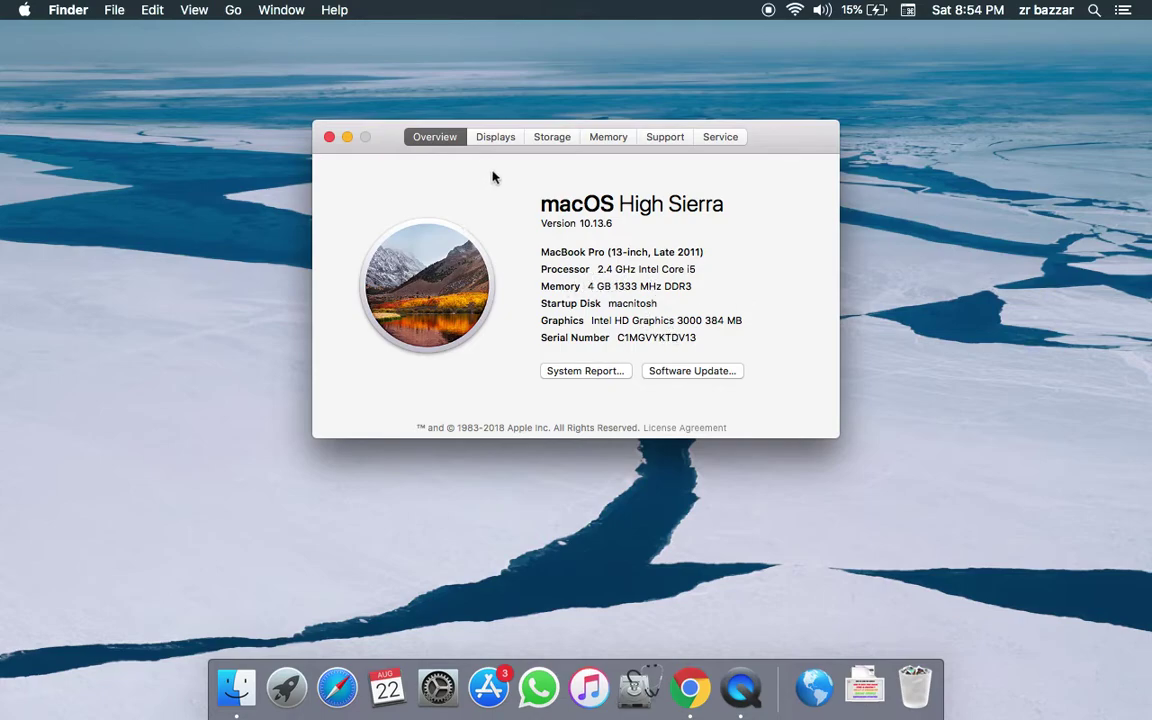
pyautogui.click(552, 139)
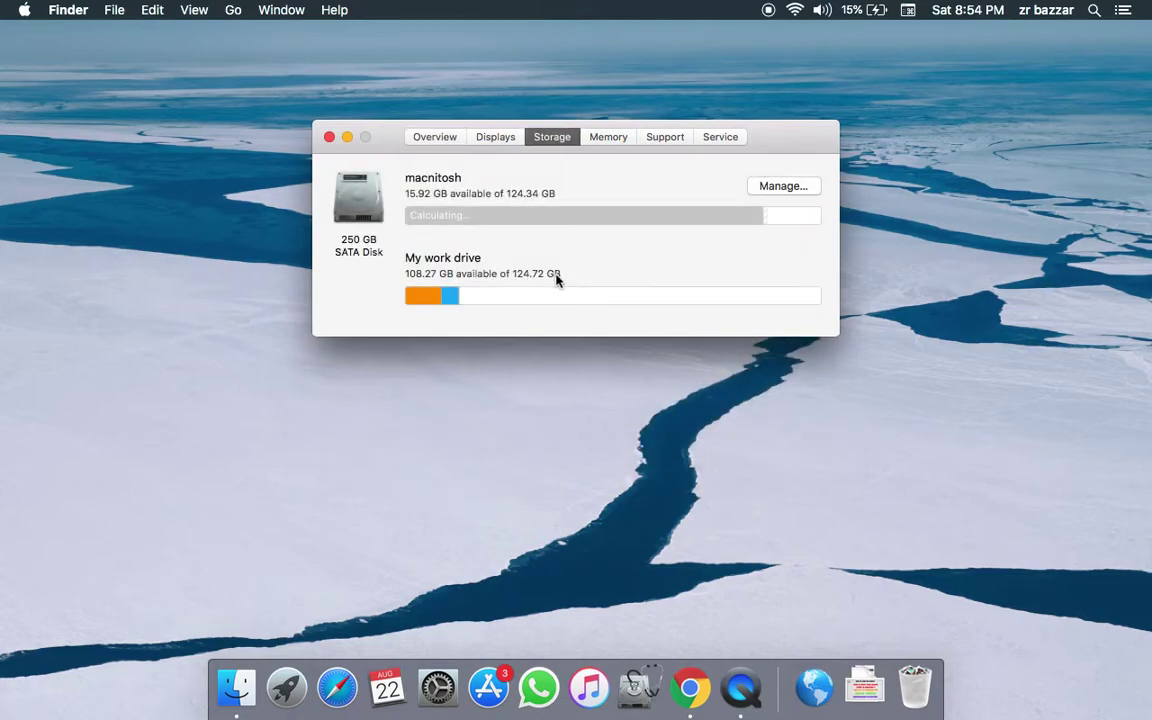
pyautogui.click(447, 137)
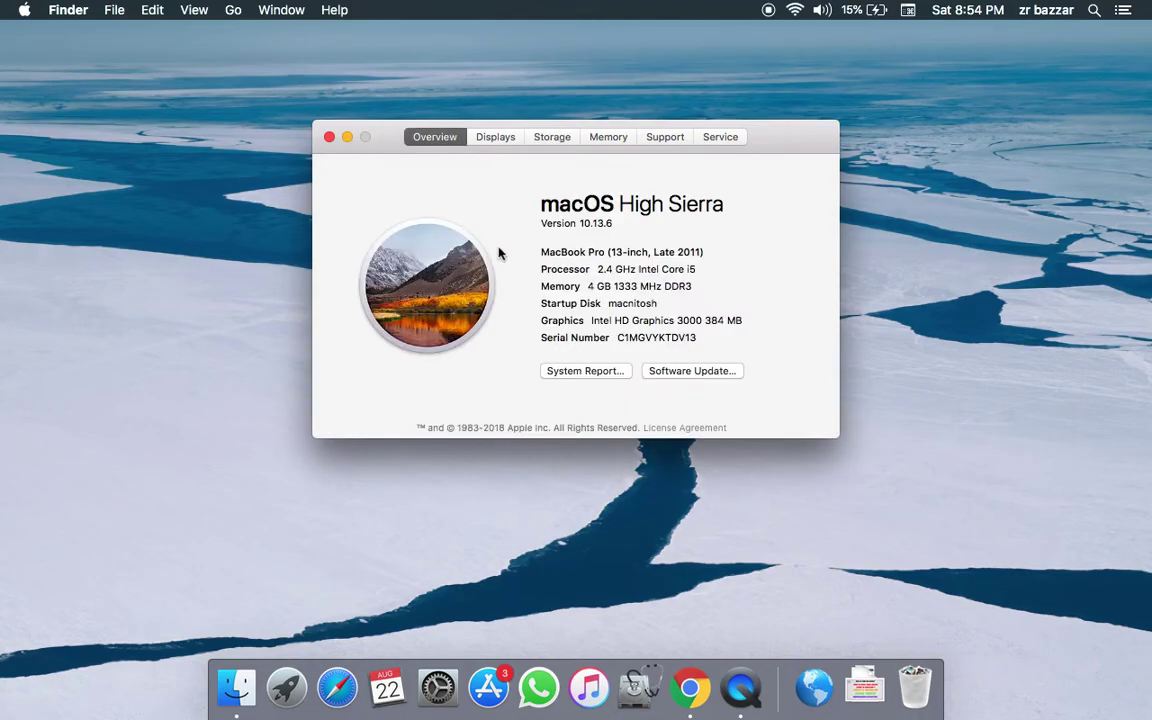
# - Examine the battery's Power information in the System Report, and close the report and About This Mac windows
pyautogui.click(590, 371)
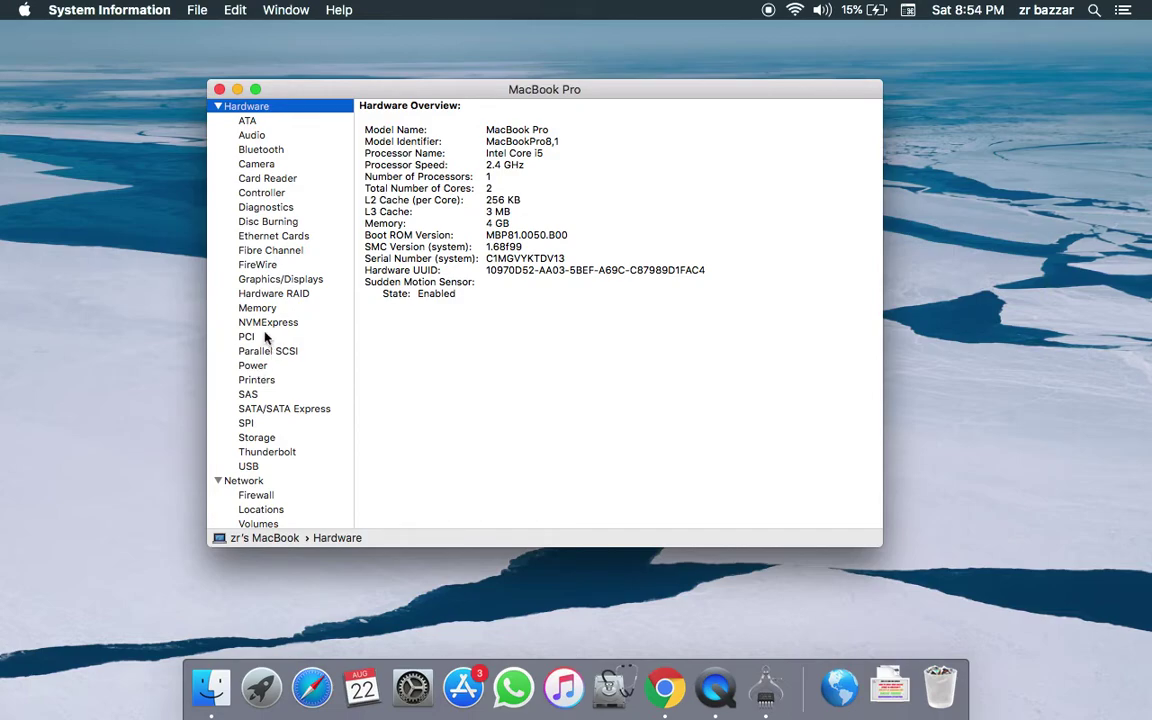
pyautogui.click(256, 367)
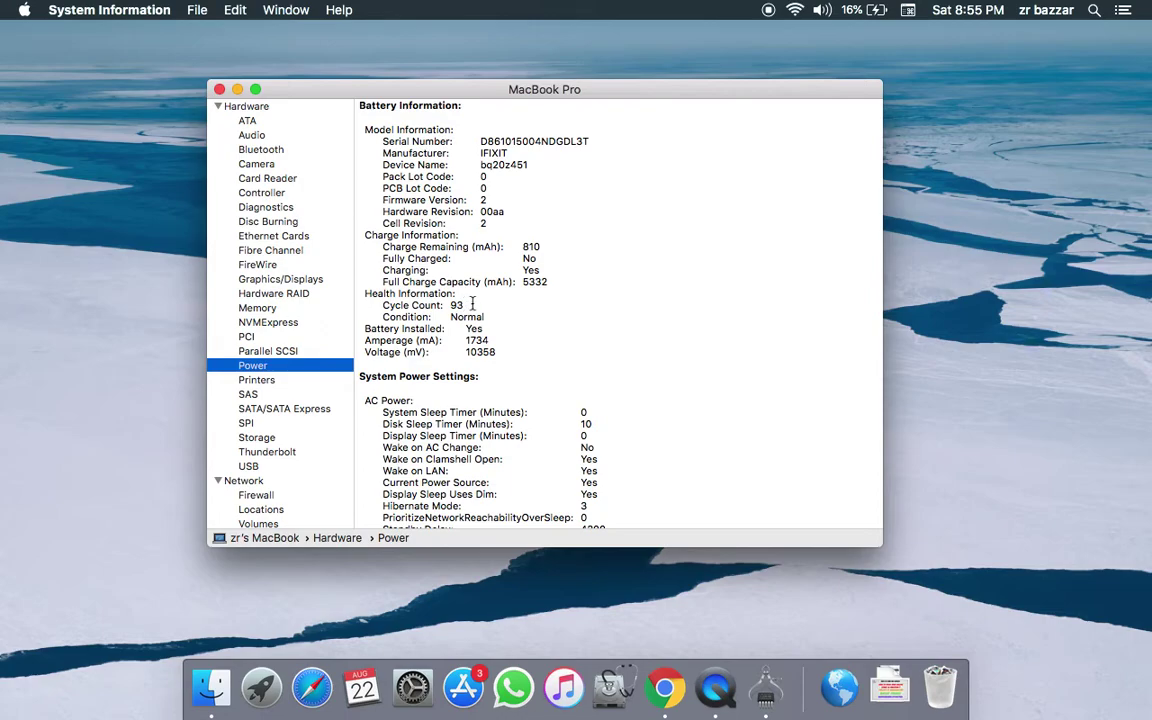
pyautogui.click(220, 90)
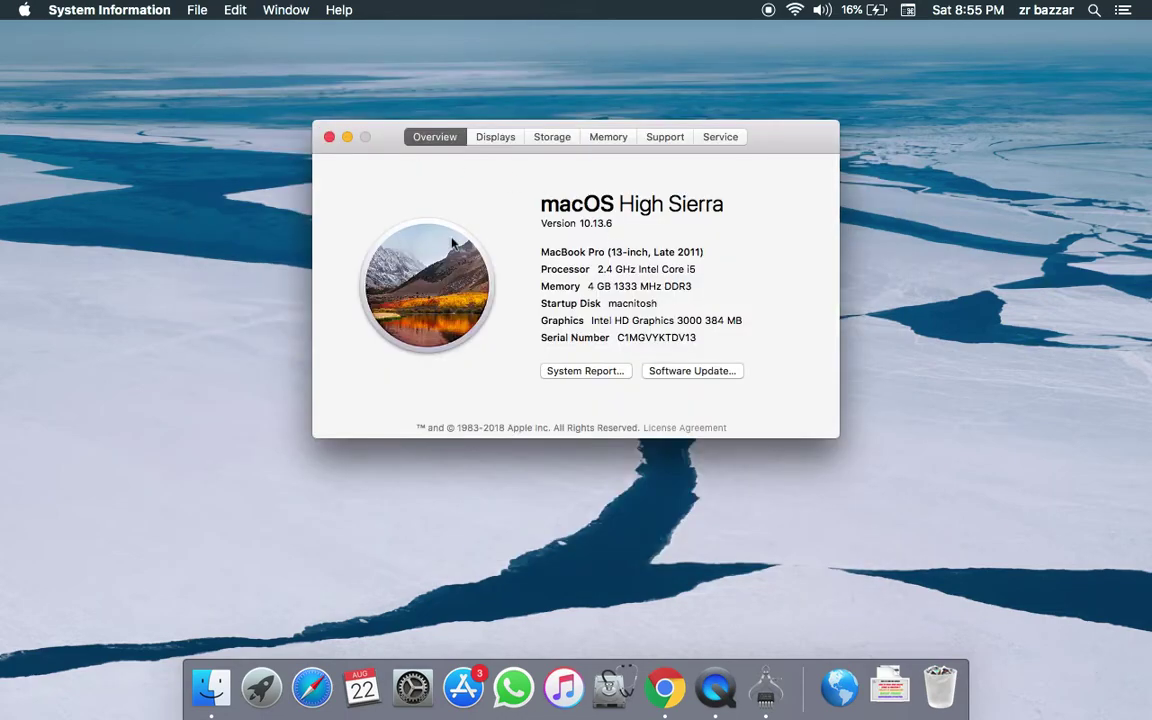
pyautogui.click(327, 140)
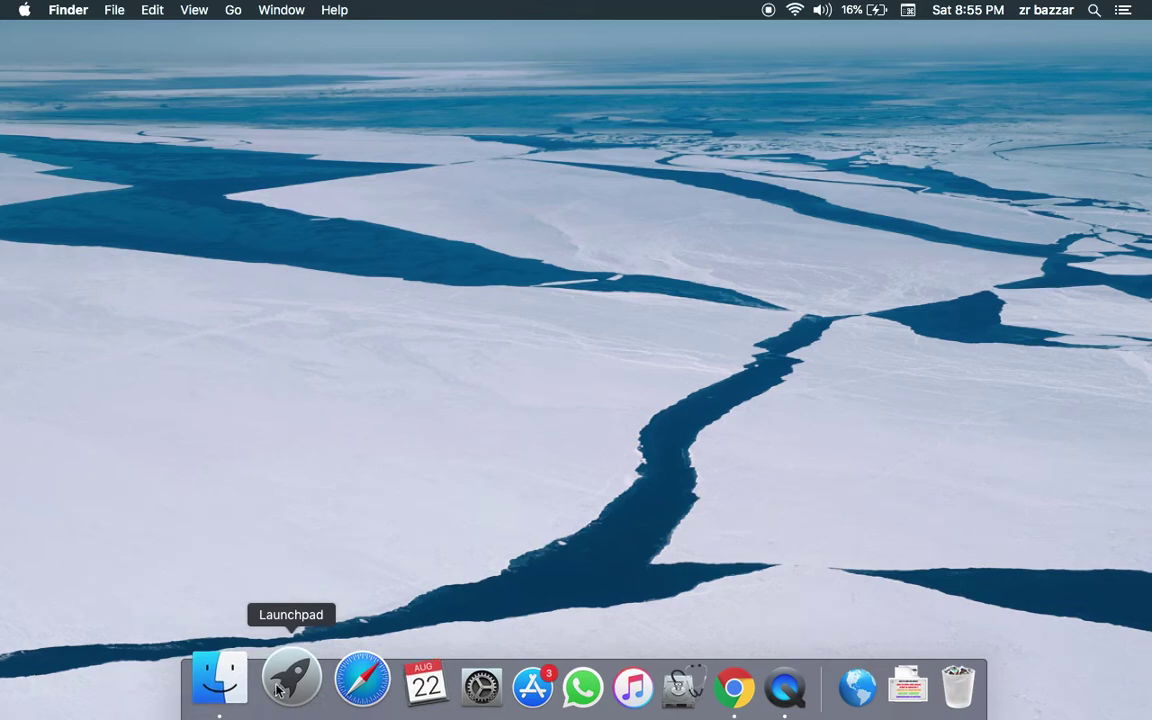
# - Search Spotlight for "photo"
pyautogui.click(1094, 12)
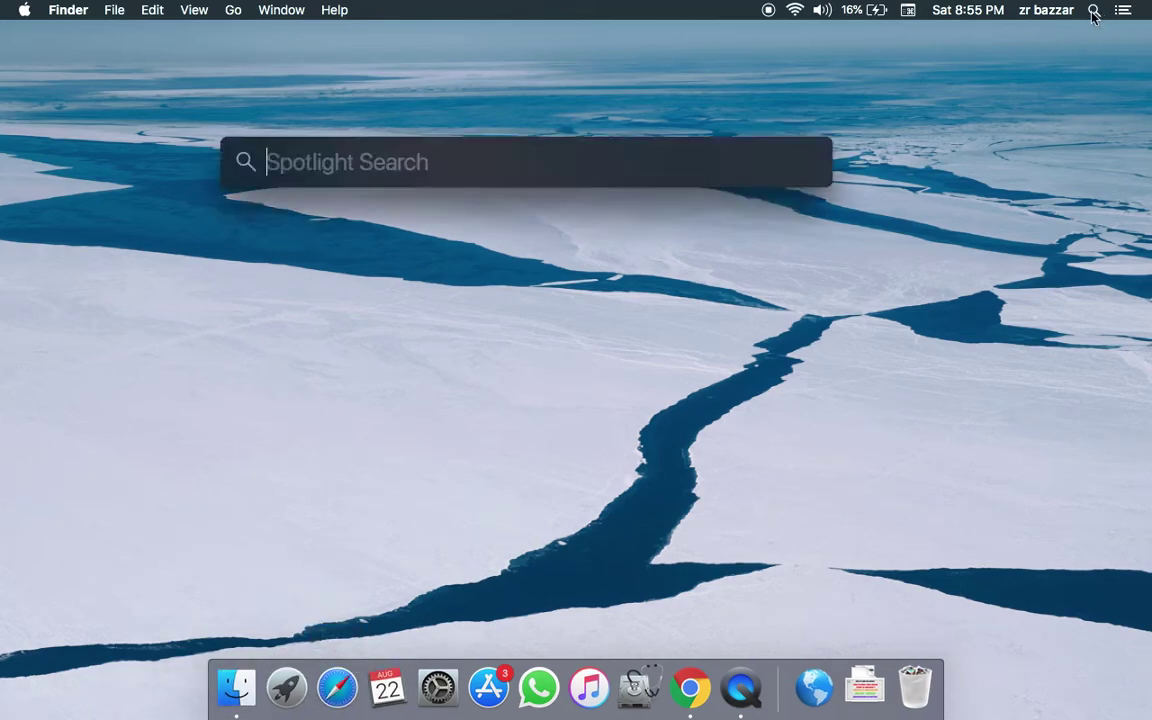
pyautogui.click(1062, 126)
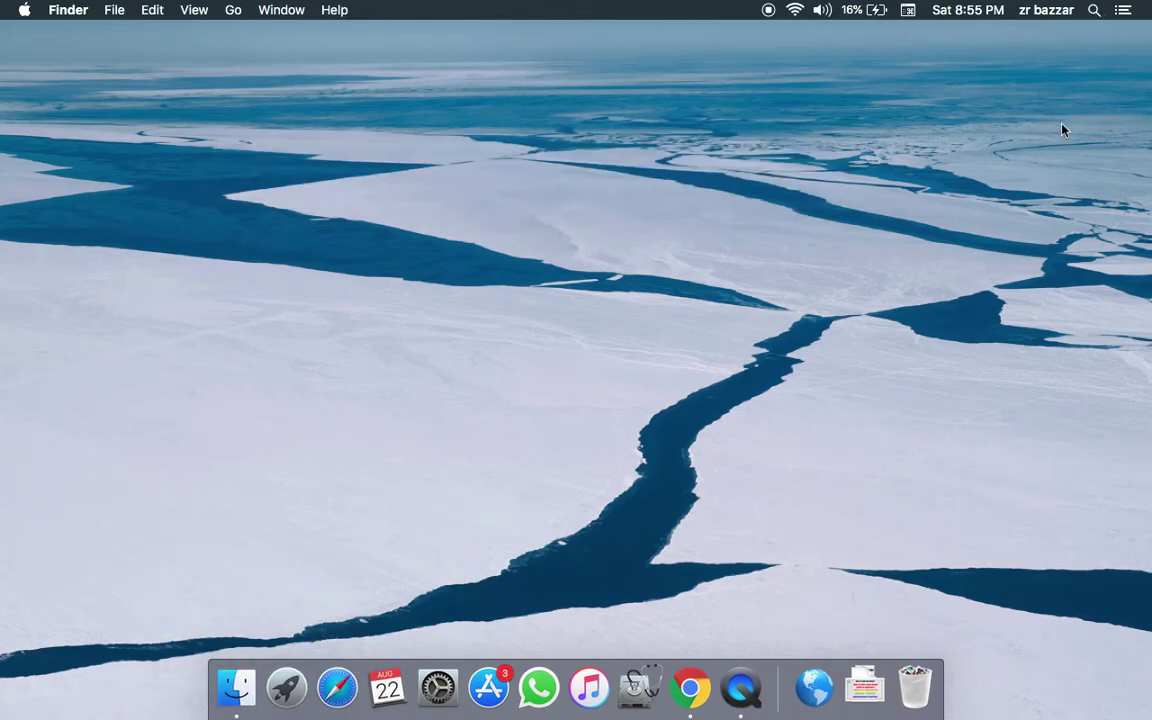
pyautogui.click(1094, 11)
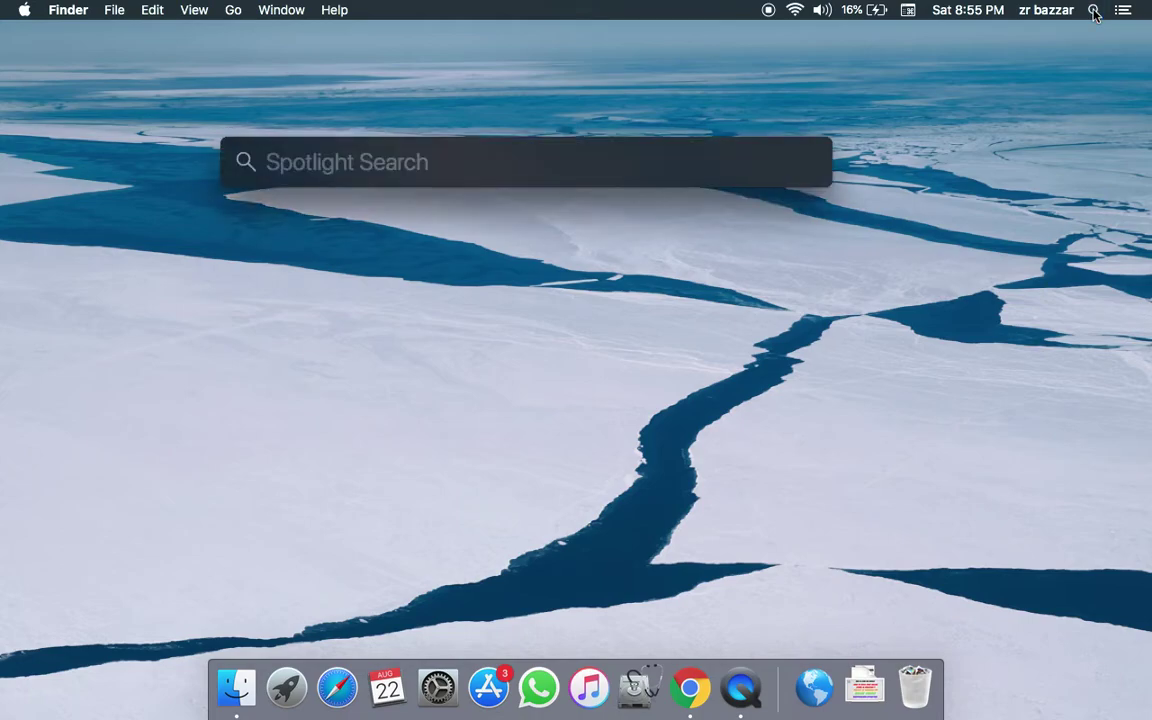
pyautogui.write('pho')
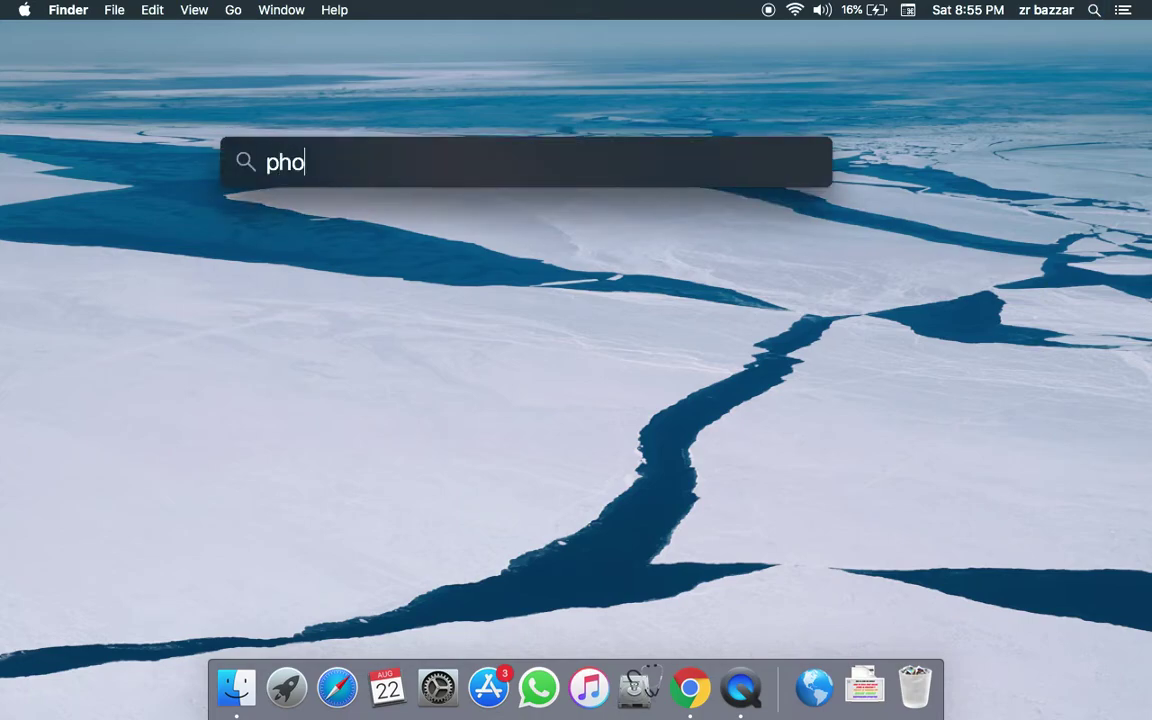
pyautogui.write('to')
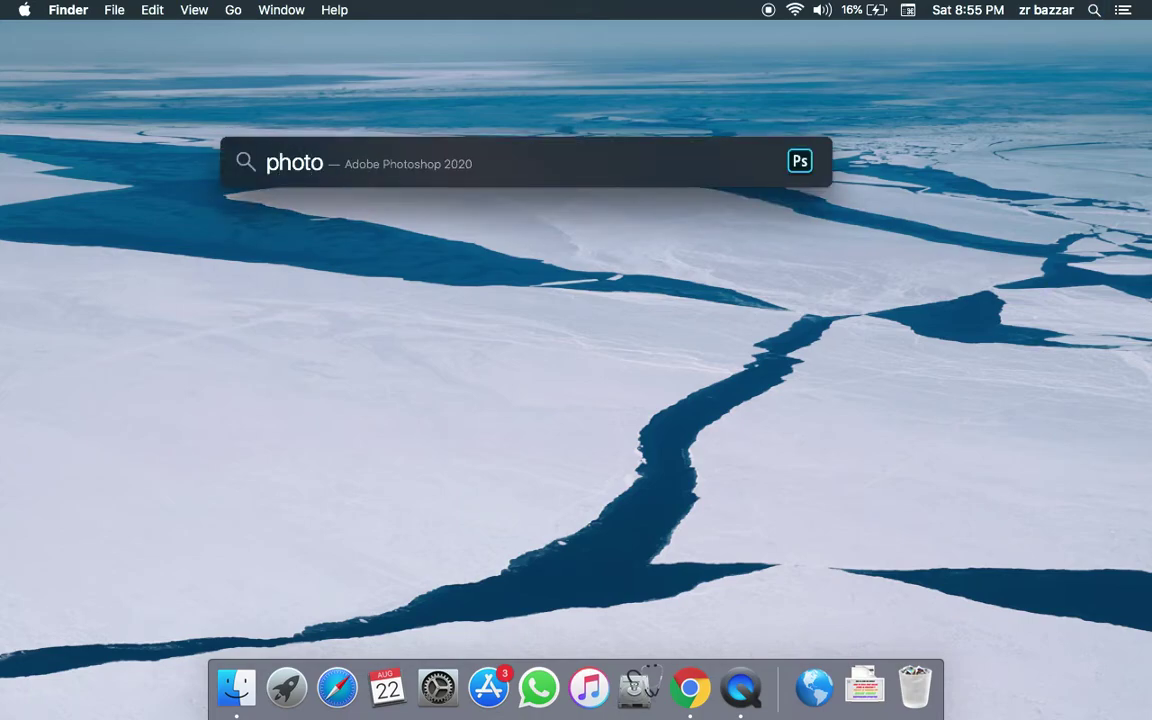
# - Replace the Spotlight query with "disk" and open Disk Utility from the results
pyautogui.press('BackSpace')
pyautogui.press('BackSpace')
pyautogui.press('BackSpace')
pyautogui.press('BackSpace')
pyautogui.press('BackSpace')
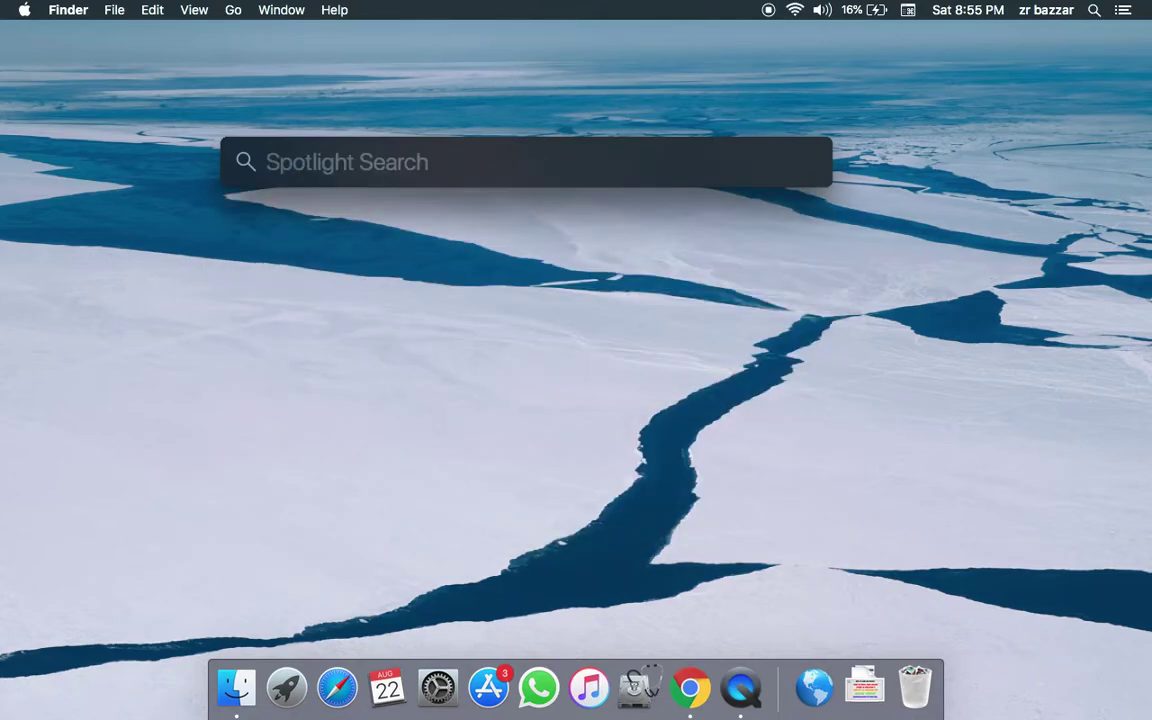
pyautogui.write('disk')
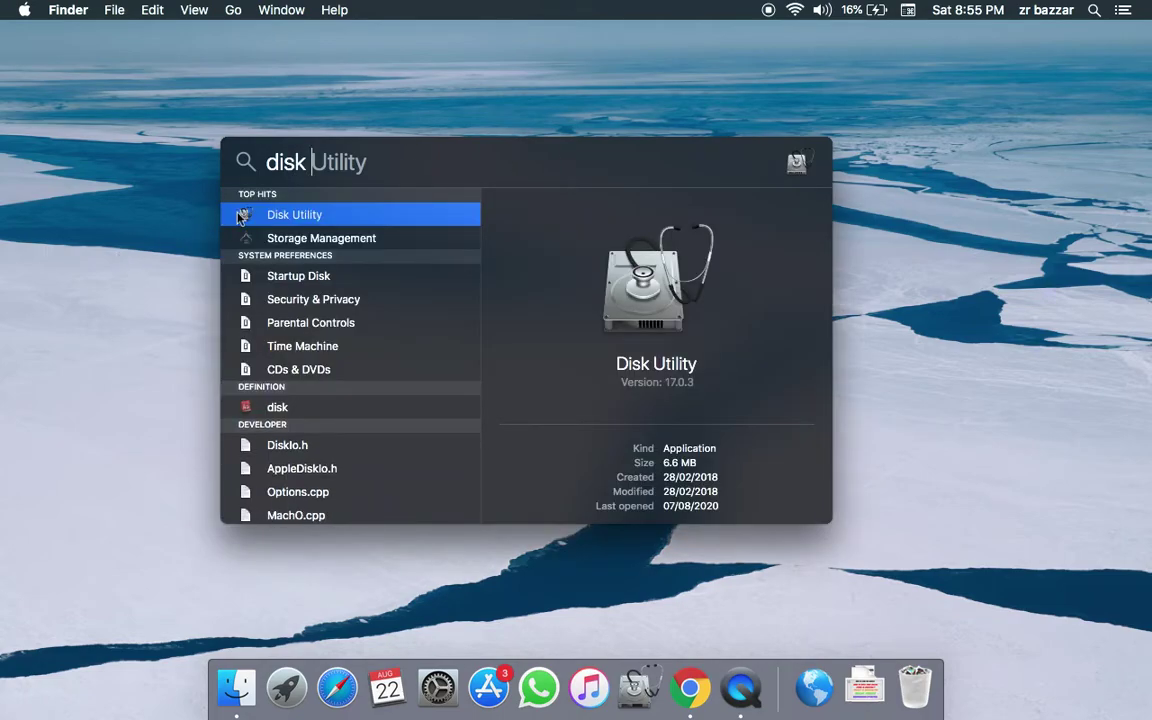
pyautogui.doubleClick(287, 217)
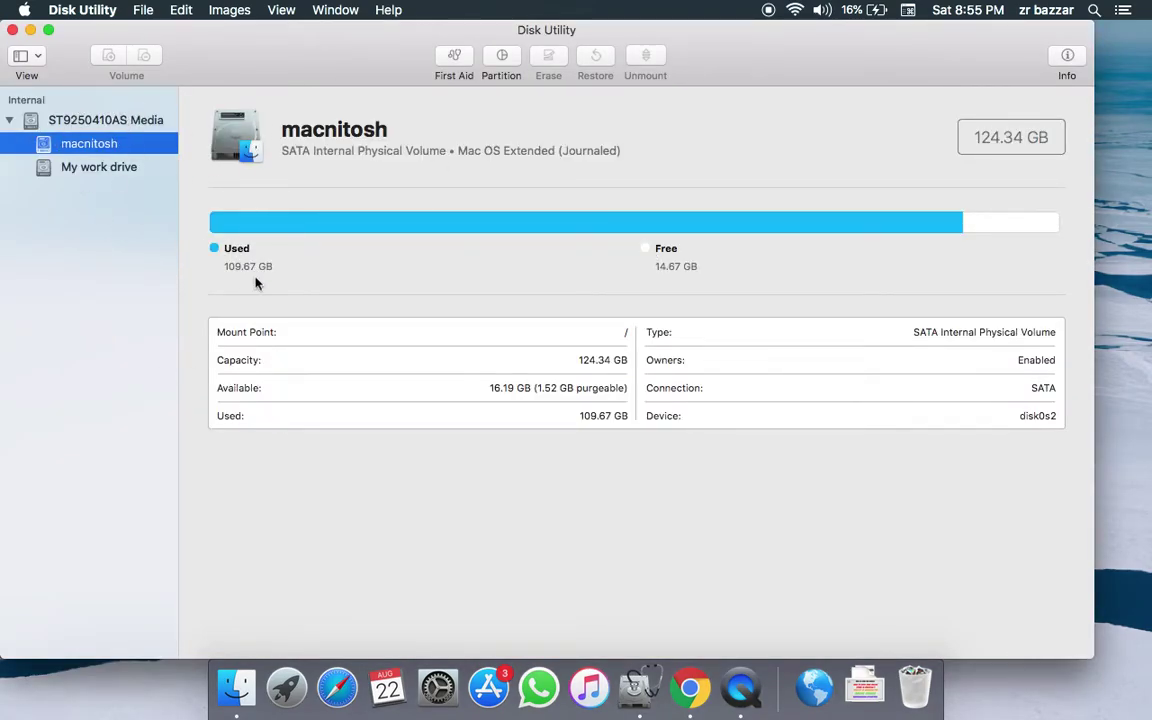
# - Compare the details of My work drive, macnitosh and the ST9250410AS Media disk, and close Disk Utility
pyautogui.click(95, 167)
pyautogui.click(100, 143)
pyautogui.click(95, 166)
pyautogui.click(90, 118)
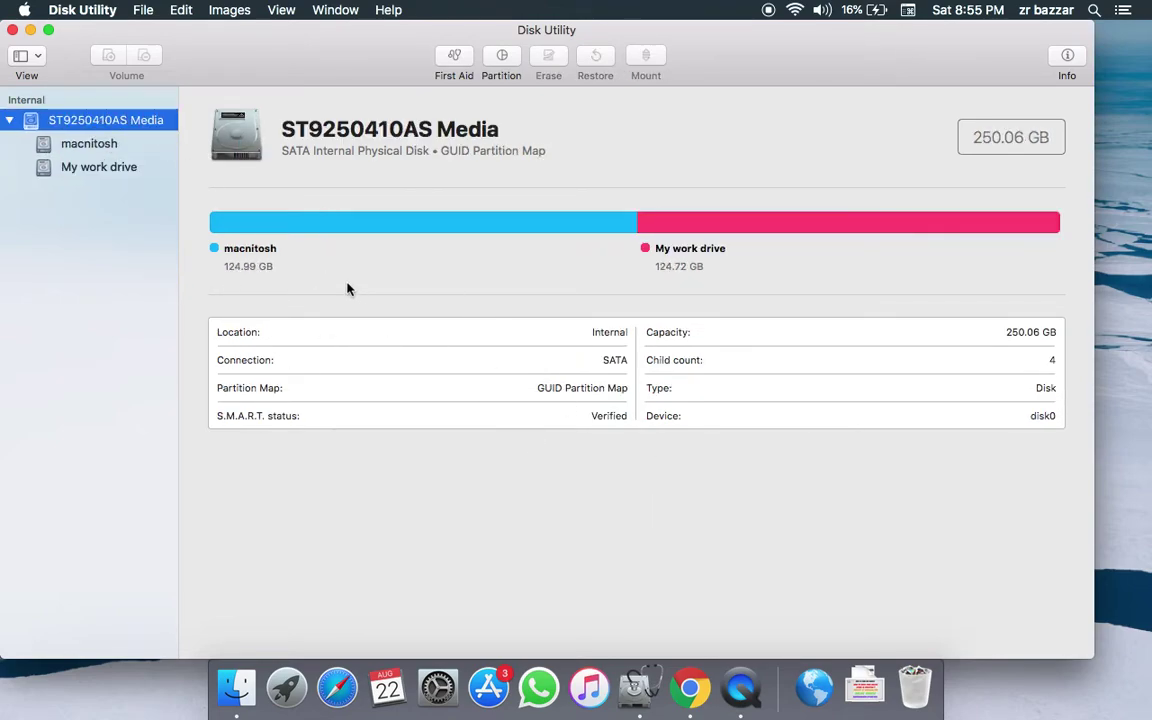
pyautogui.click(12, 29)
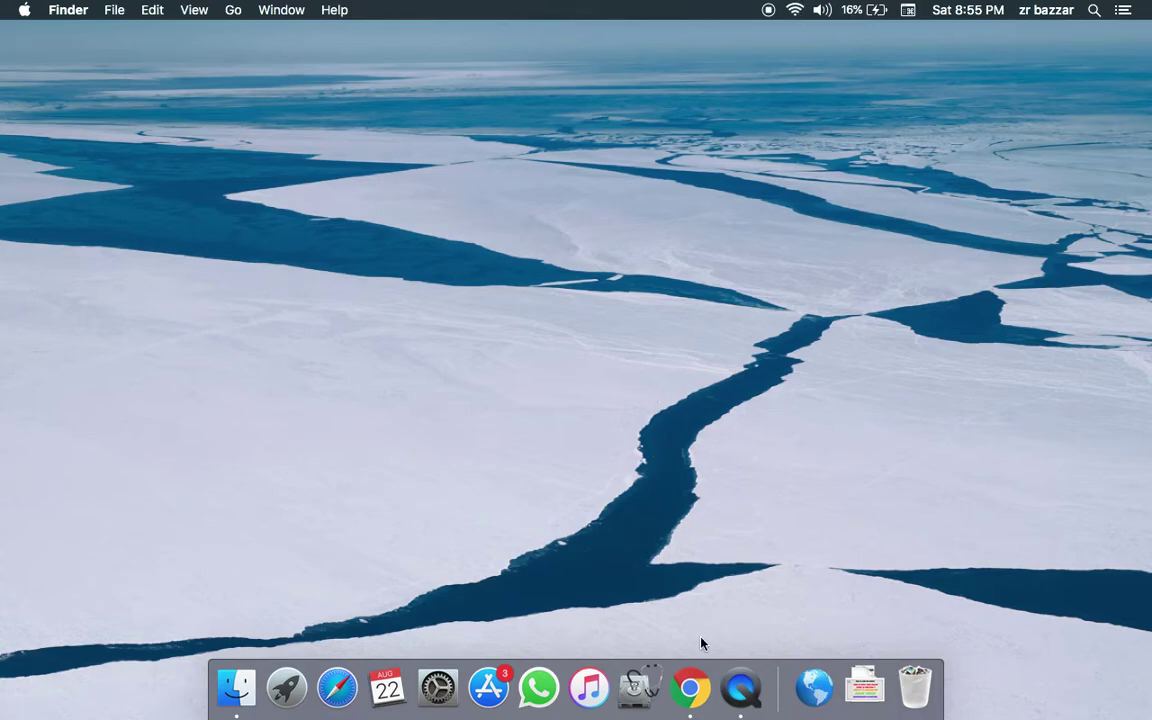
# - Switch to Chrome in full screen, go to youtube.com, and browse the home page videos
pyautogui.click(690, 687)
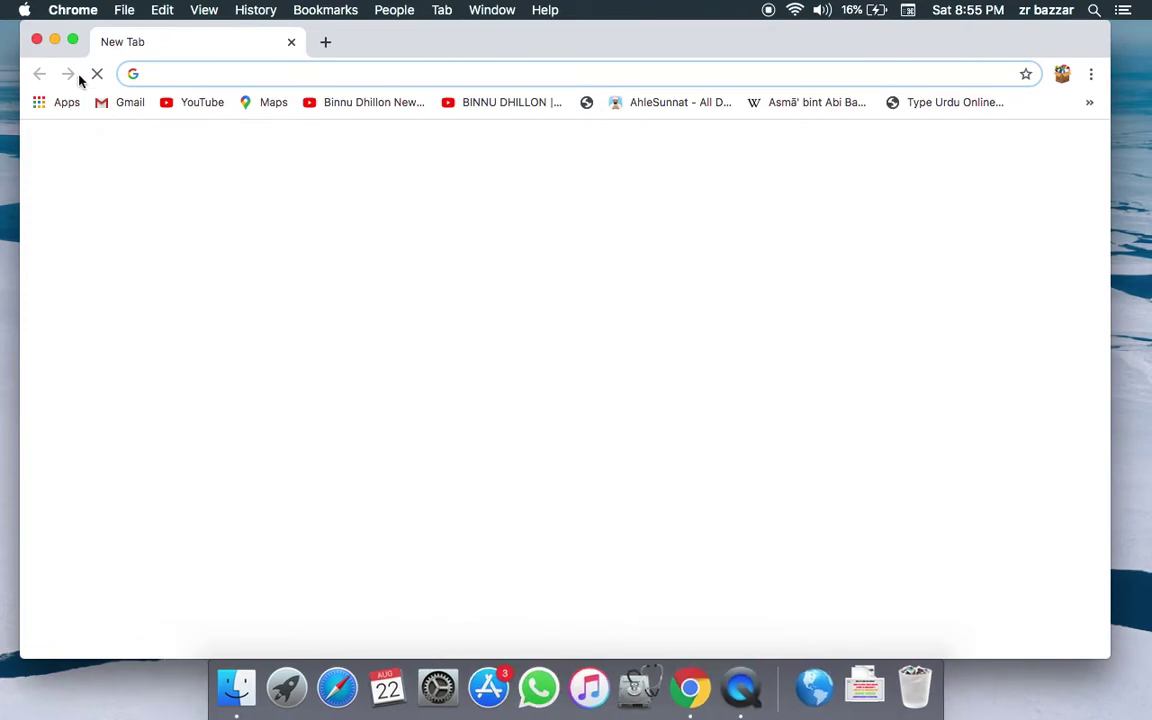
pyautogui.click(70, 38)
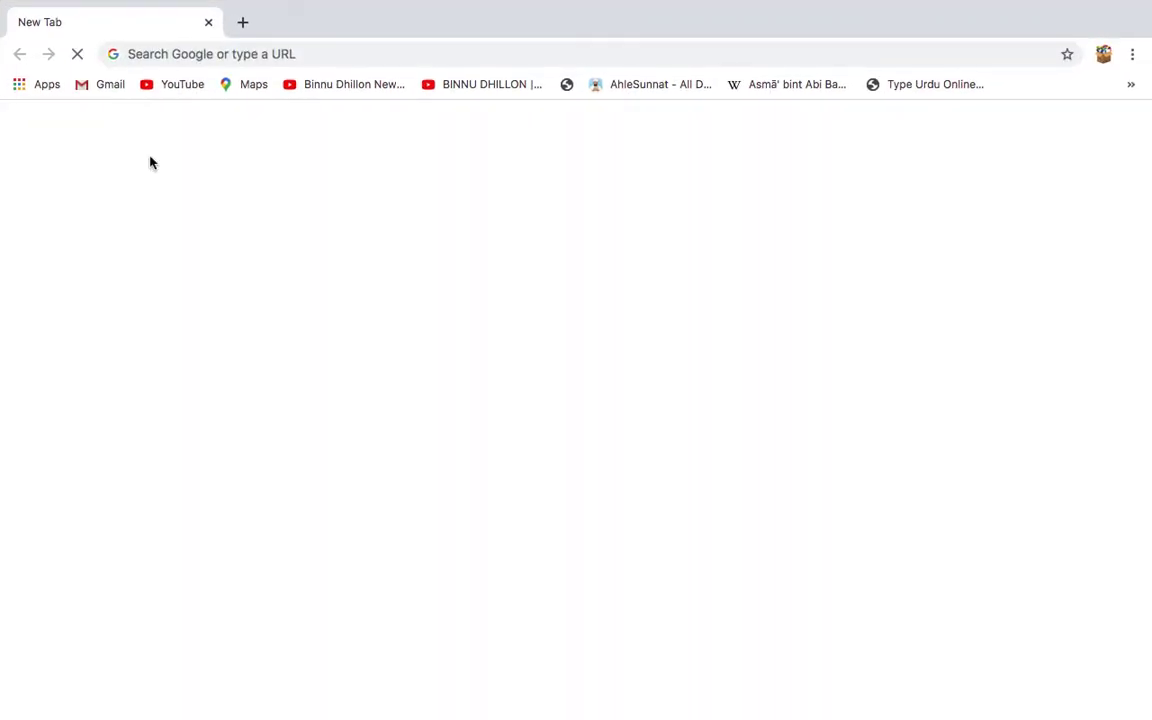
pyautogui.click(191, 49)
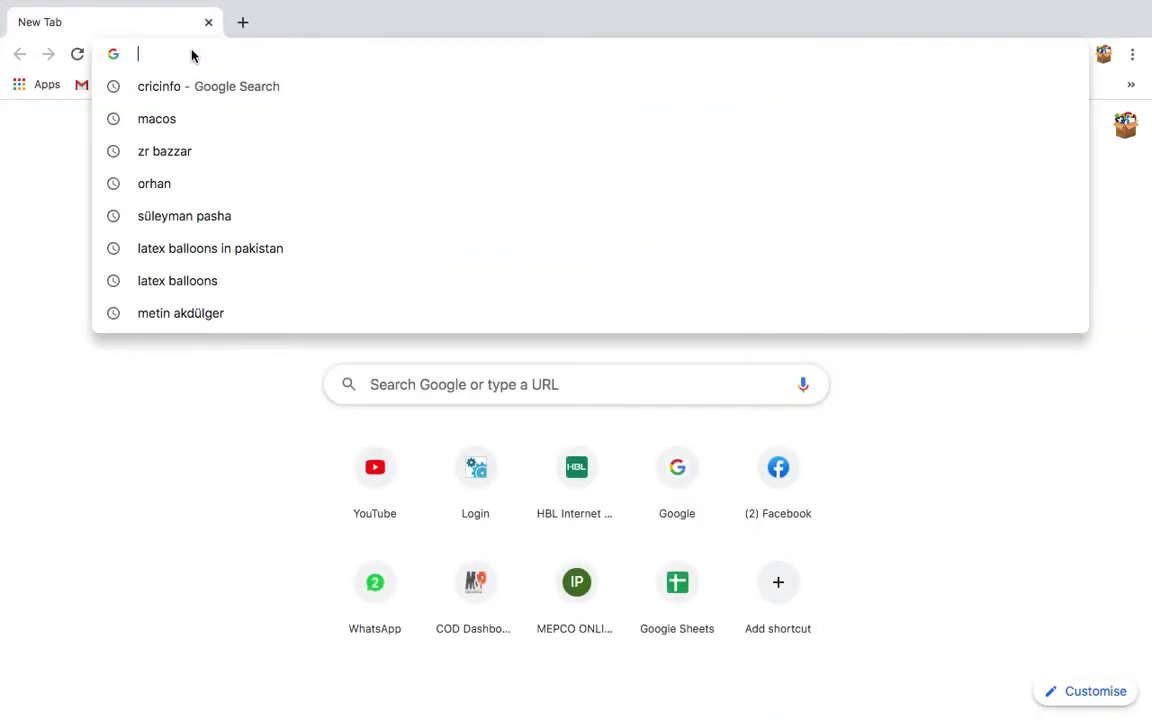
pyautogui.write('yo')
pyautogui.press('Return')
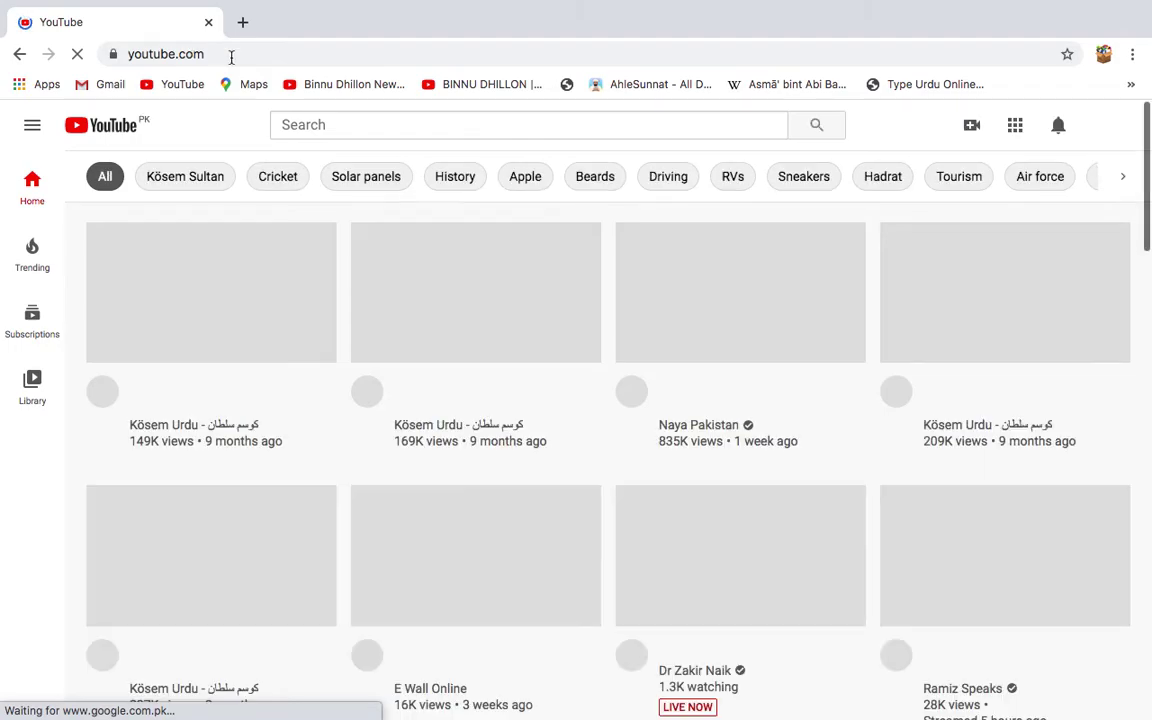
pyautogui.scroll(-7, 537, 450)
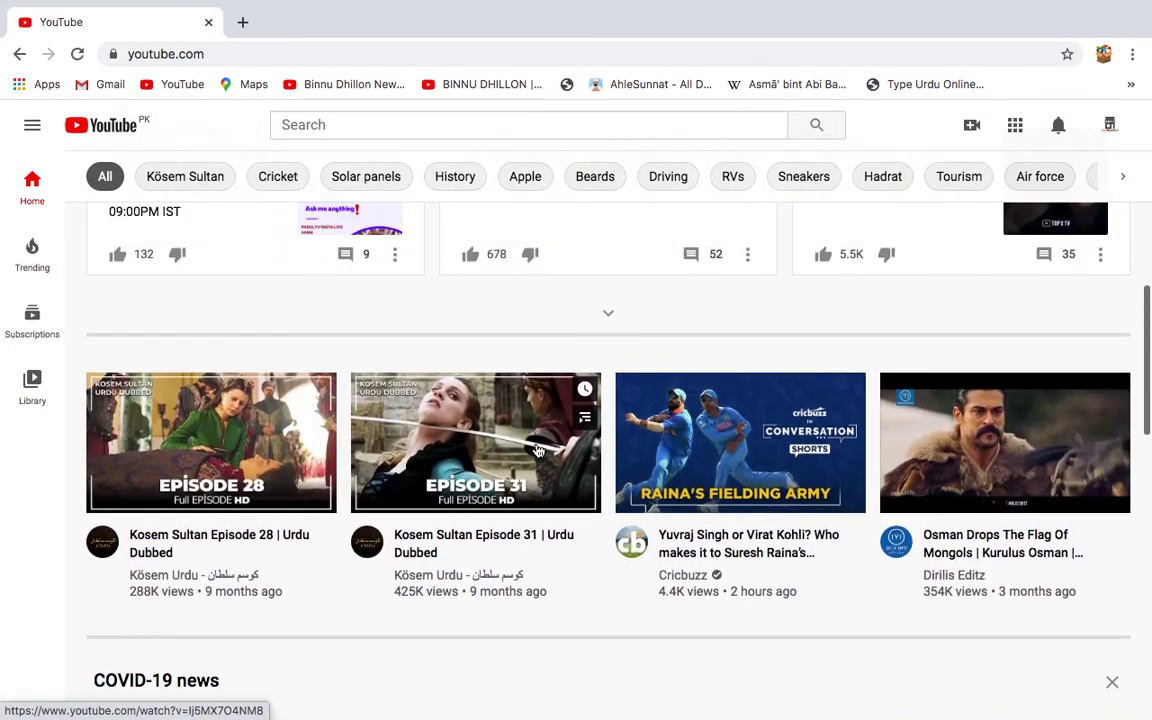
pyautogui.scroll(2, 510, 430)
# - Open google.com in a new browser tab, and close the Chrome window
pyautogui.click(235, 33)
pyautogui.write('g')
pyautogui.press('Return')
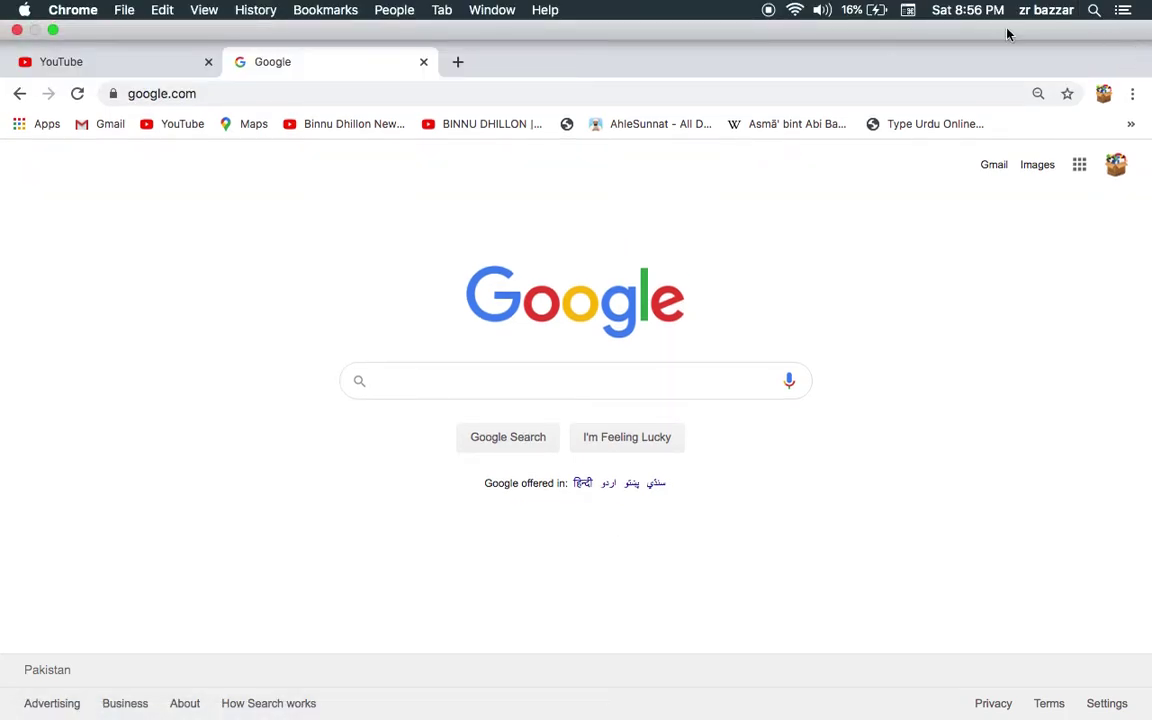
pyautogui.click(17, 31)
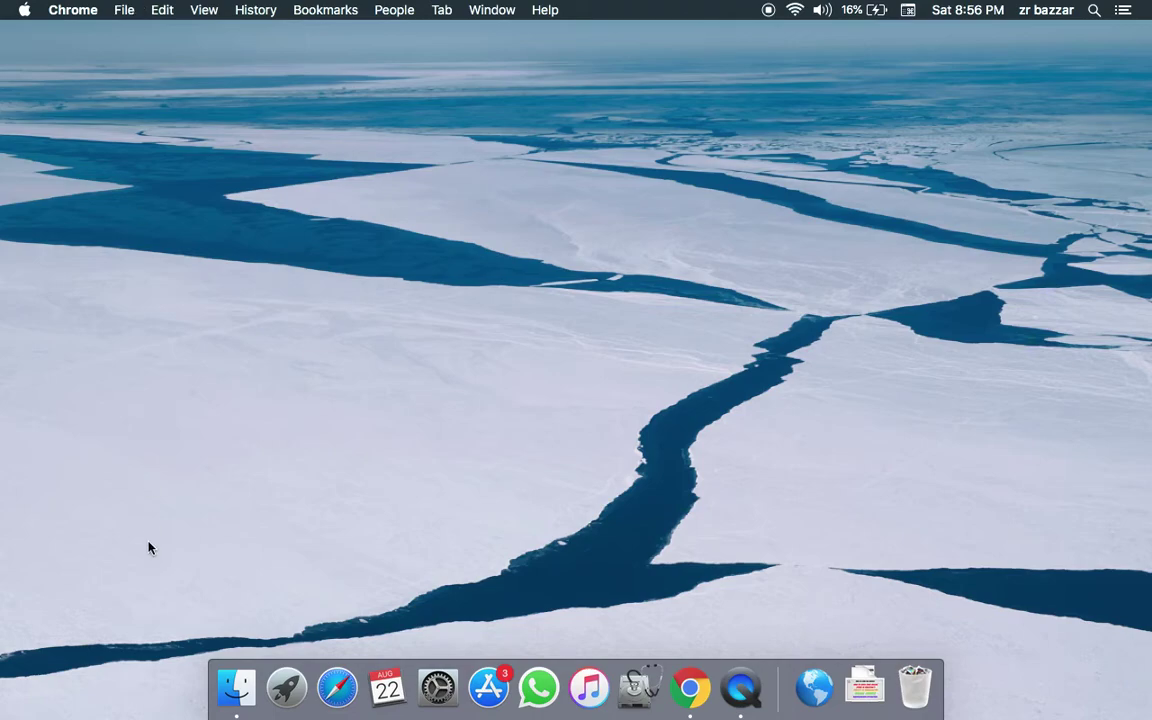
# - Review the system's Sleep, Restart and Shut Down commands, and view the Force Quit Applications window before closing it
pyautogui.click(24, 12)
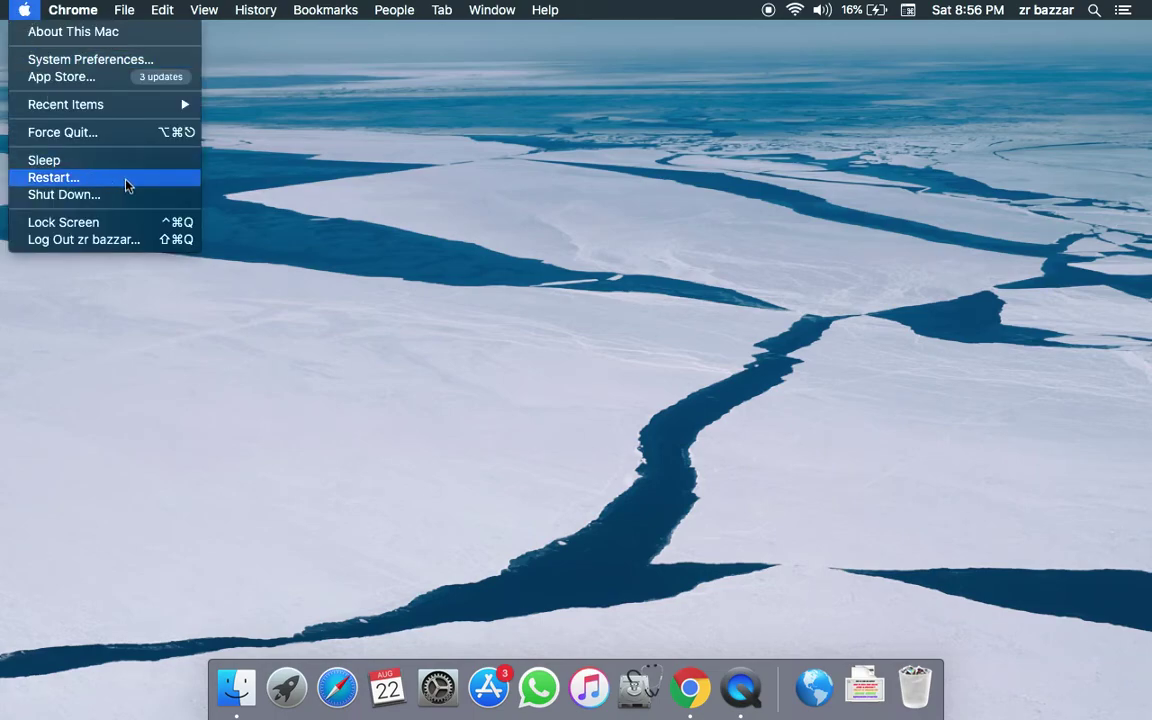
pyautogui.click(255, 247)
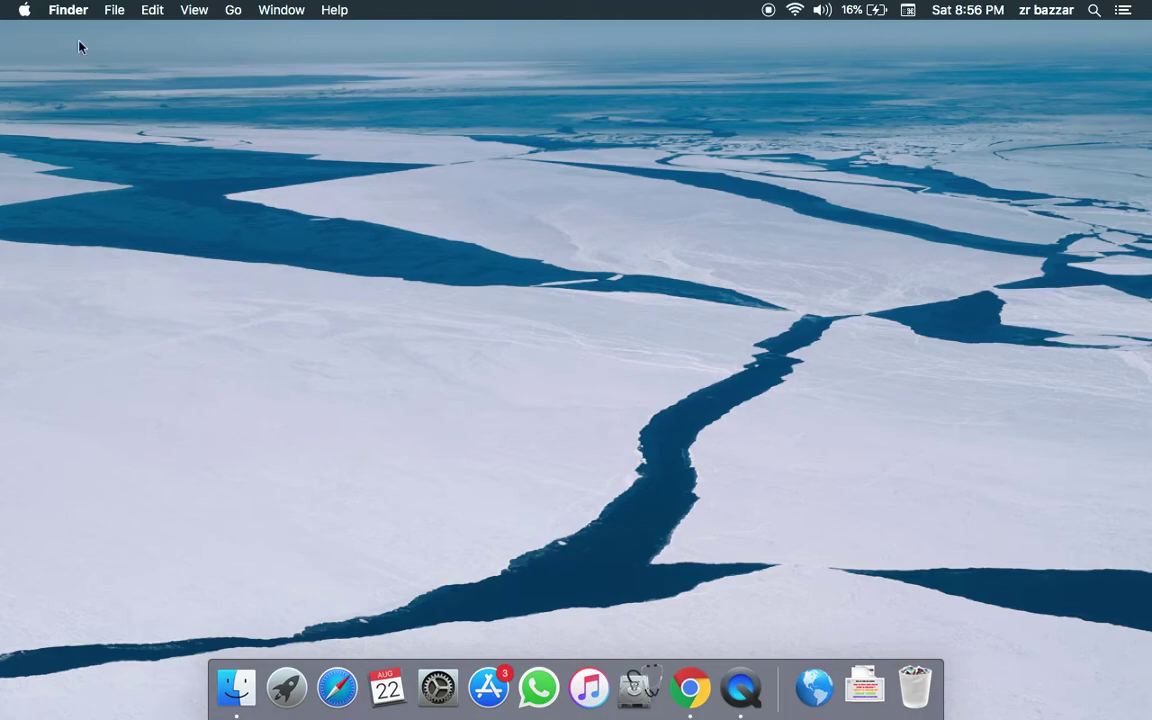
pyautogui.click(24, 10)
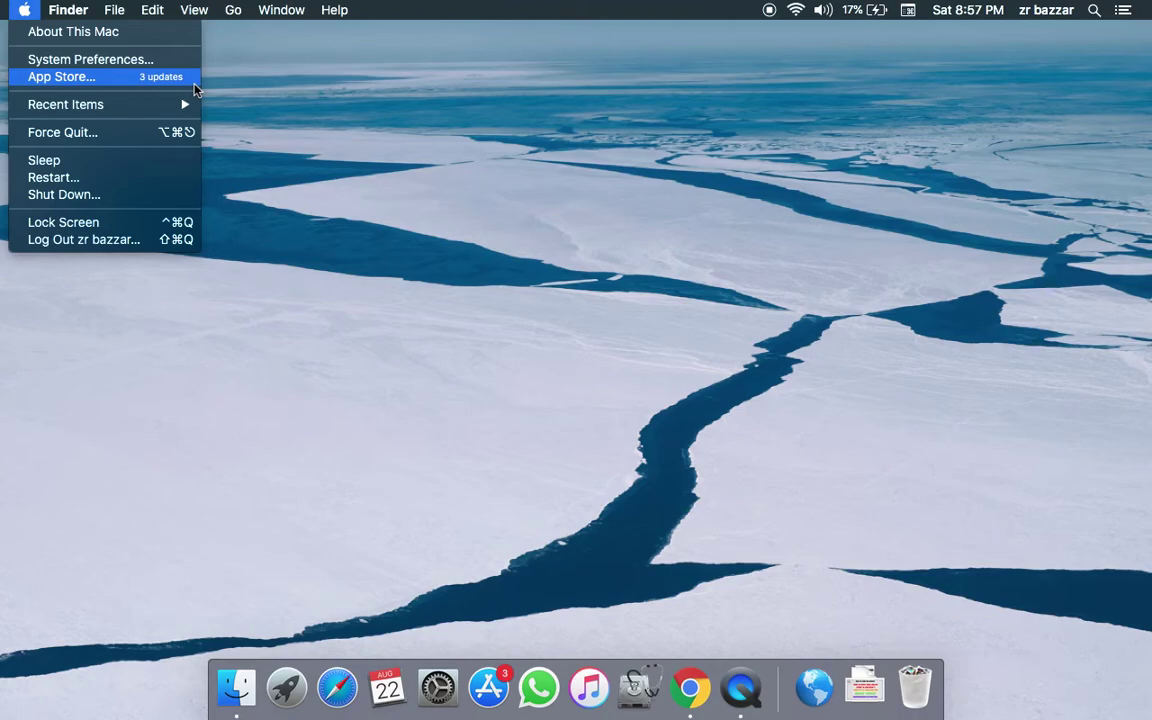
pyautogui.click(139, 137)
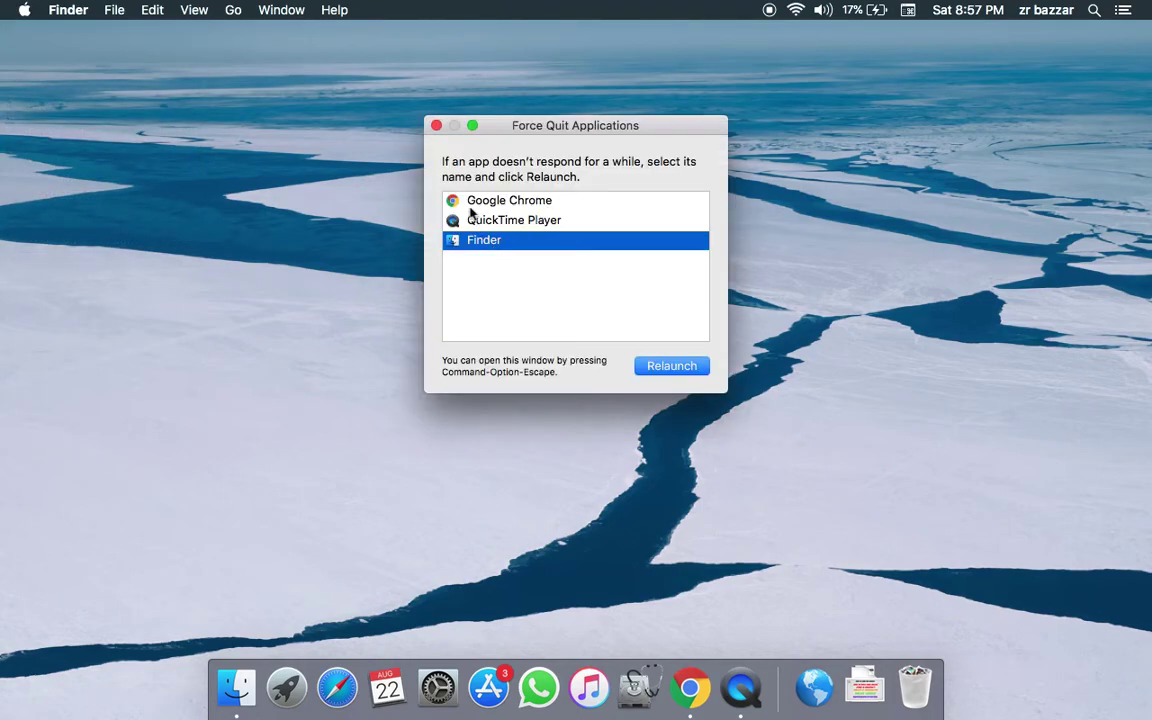
pyautogui.click(437, 124)
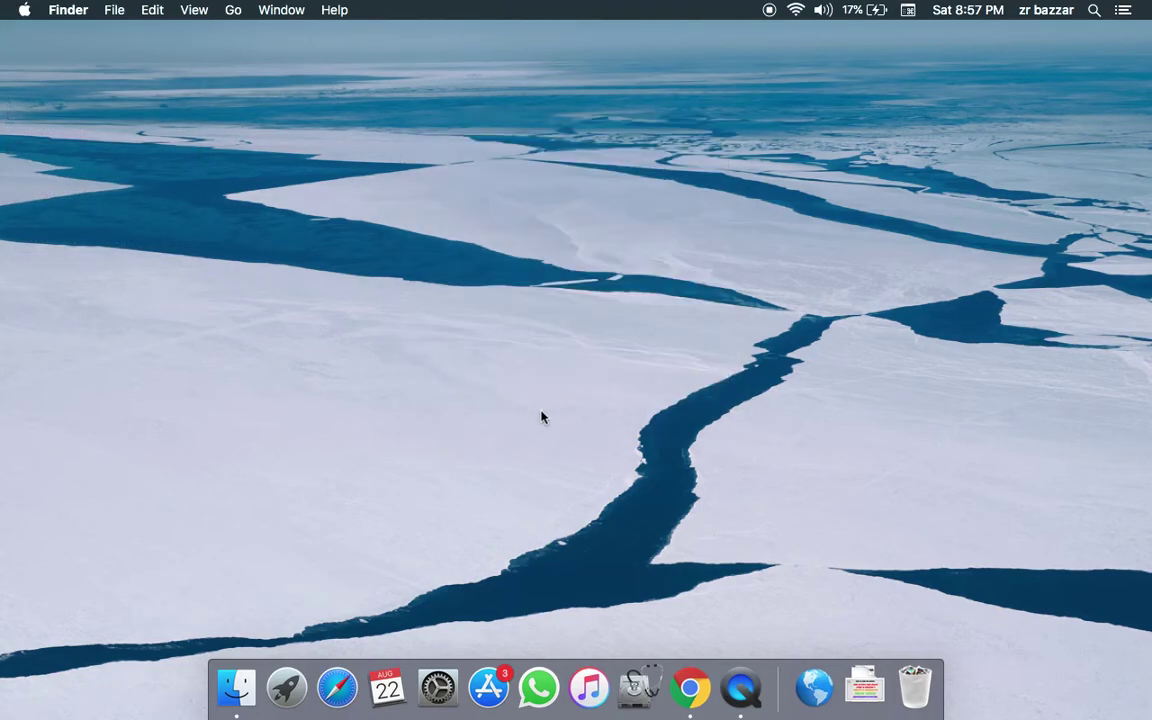
# - View the installed apps in Launchpad and the Recents files in a Finder window, and close the window
pyautogui.click(282, 690)
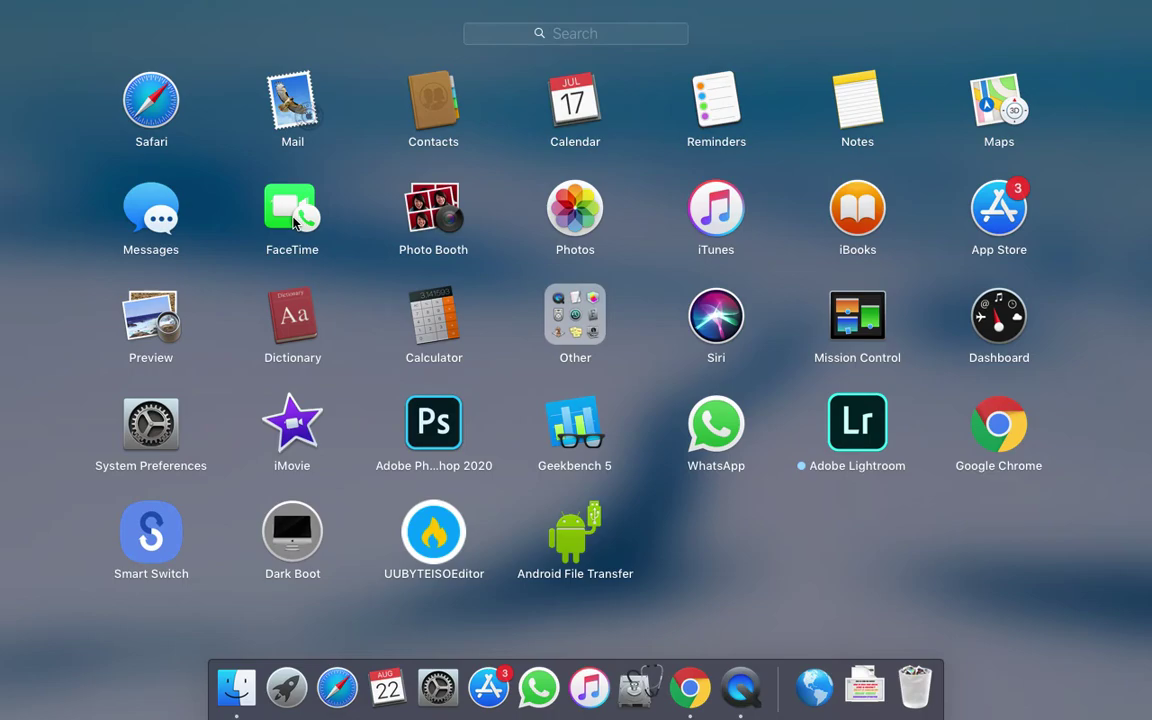
pyautogui.click(237, 690)
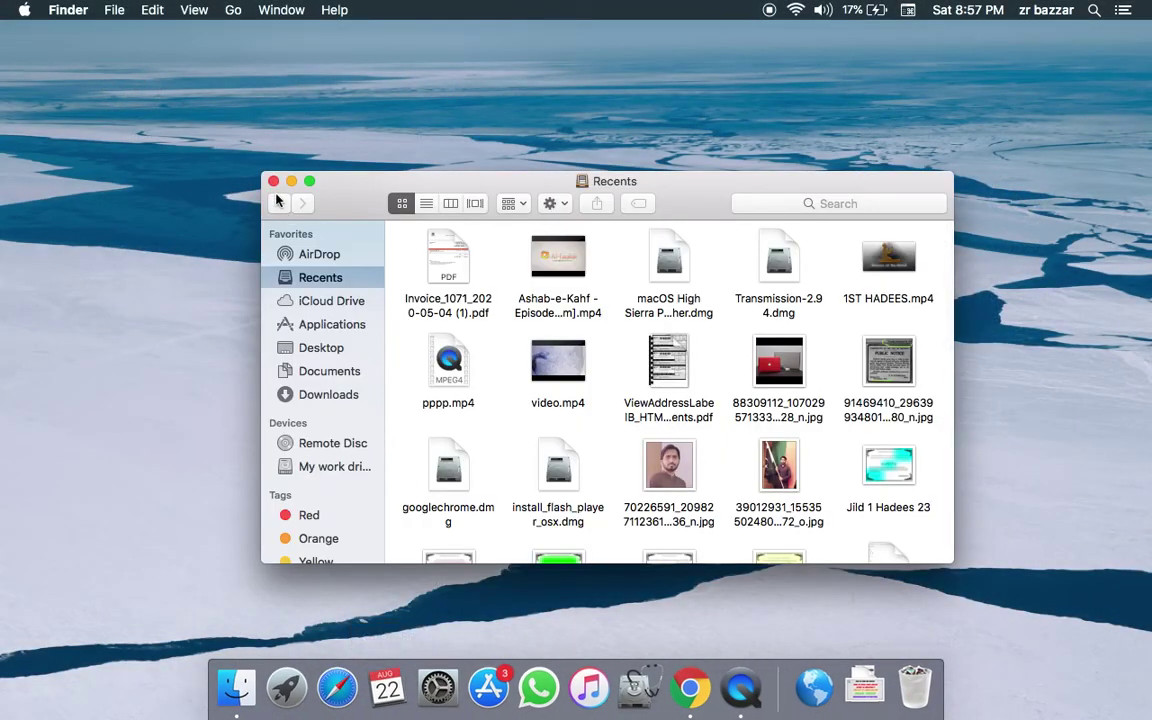
pyautogui.click(273, 181)
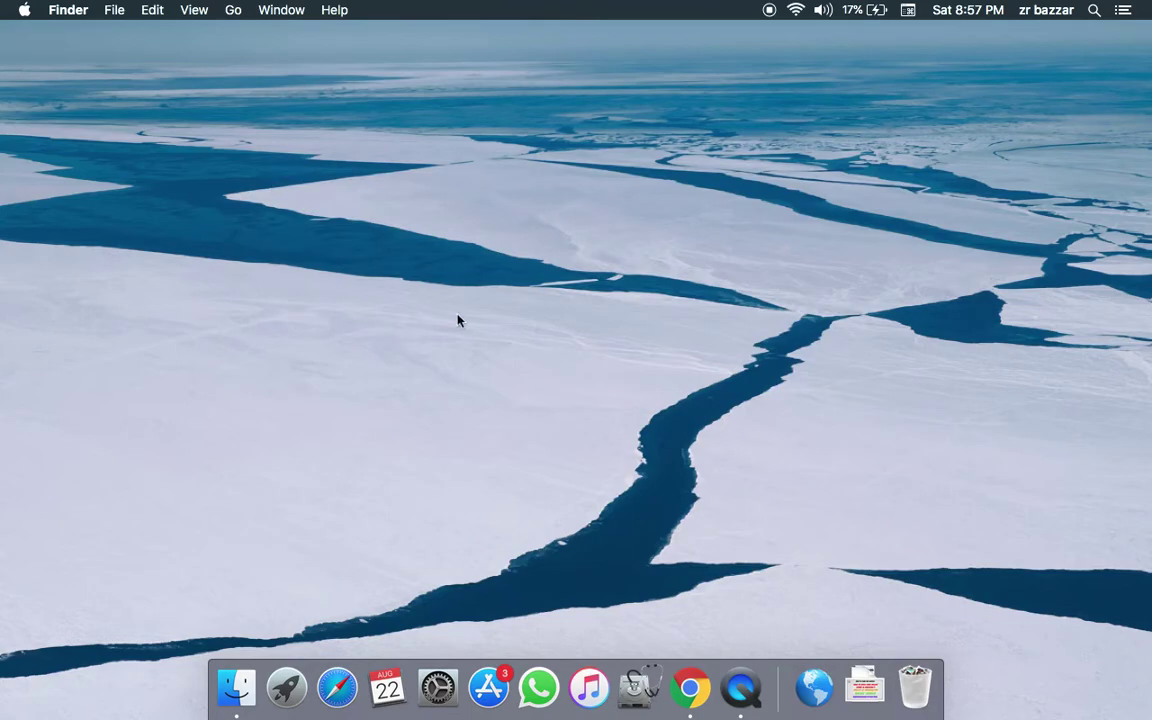
# - Bring up a new Chrome window, check the app's name in the menu bar, and close the window
pyautogui.click(697, 708)
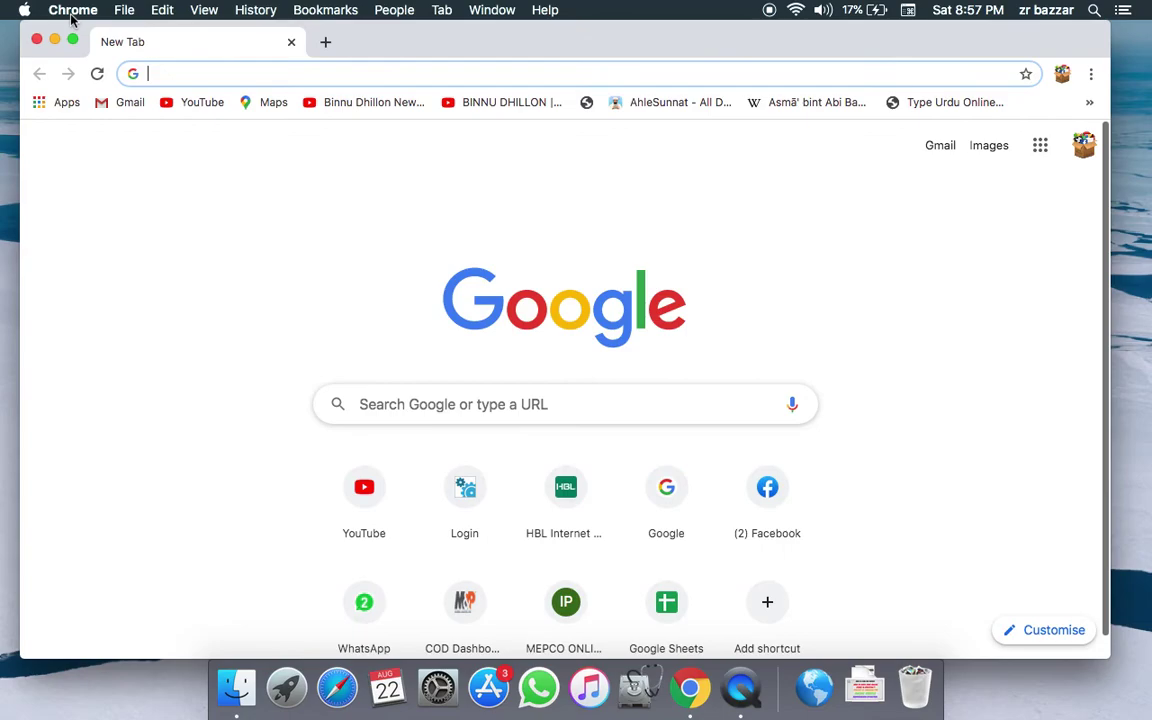
pyautogui.click(37, 39)
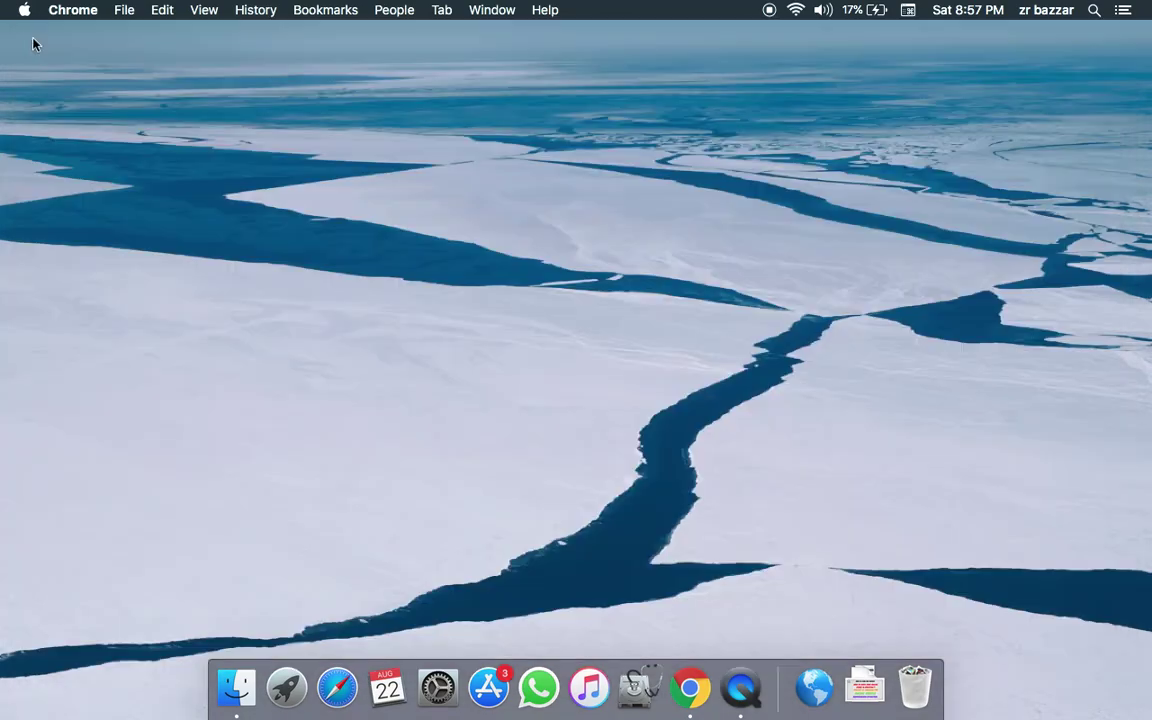
# - View the utilities in Launchpad's Other folder and the Recents files in a Finder window, and close the window
pyautogui.click(280, 703)
pyautogui.click(576, 312)
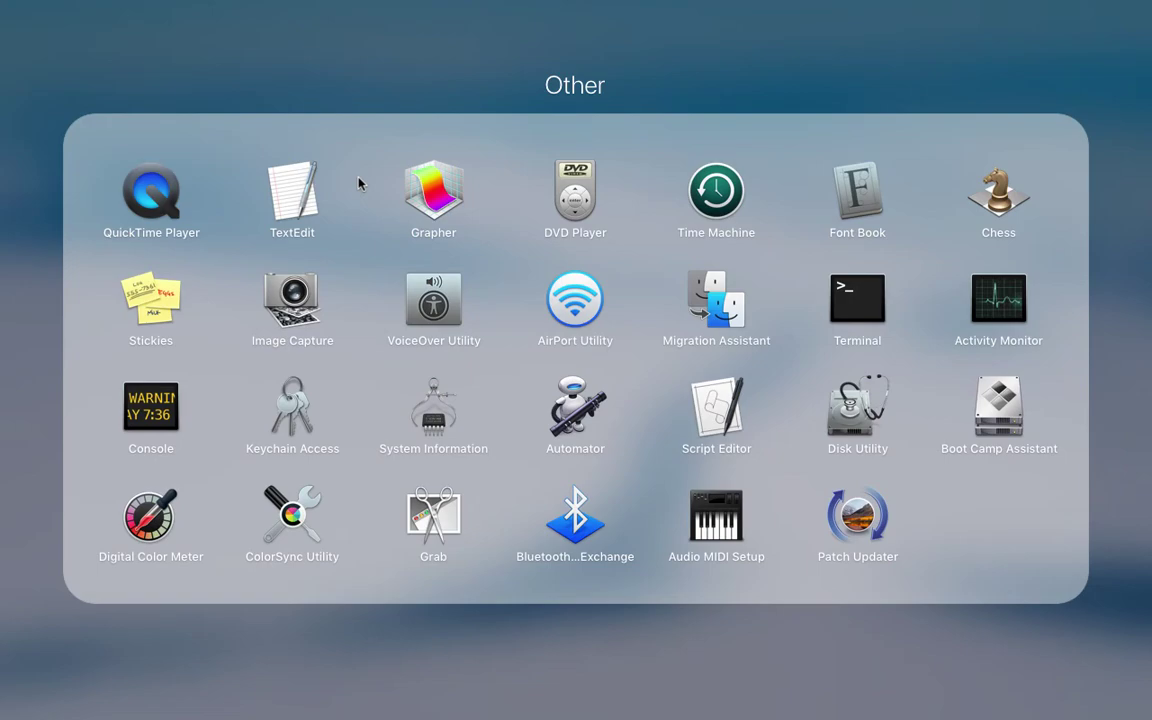
pyautogui.click(401, 668)
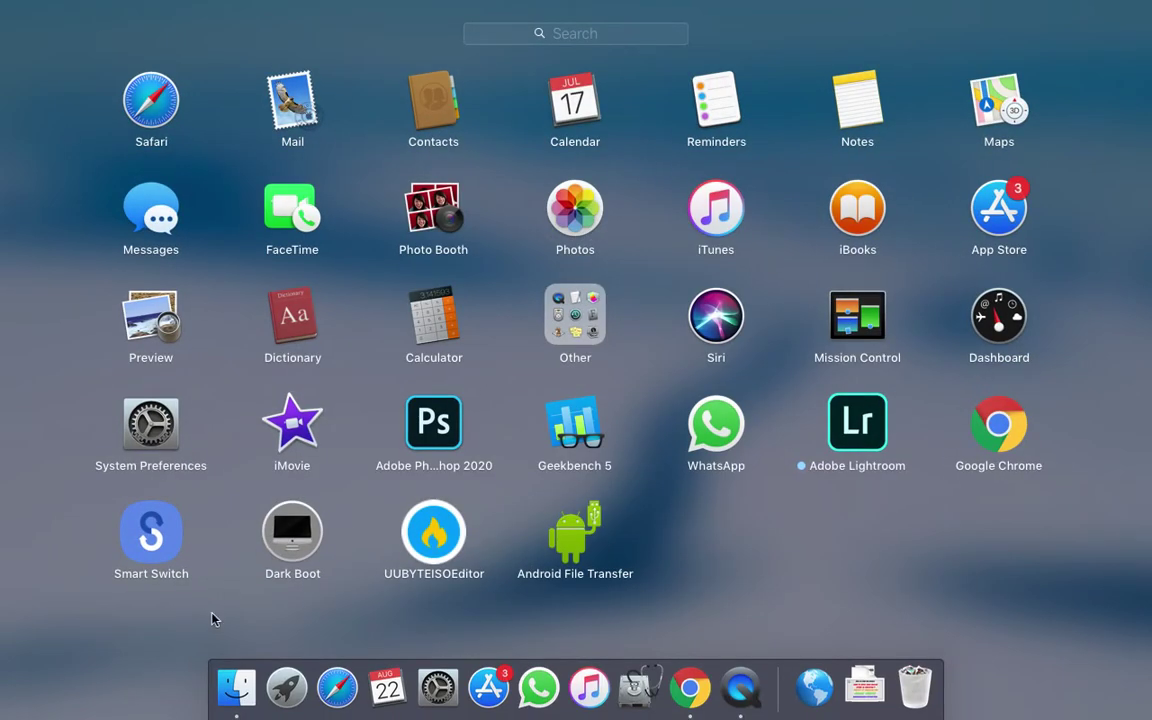
pyautogui.click(236, 688)
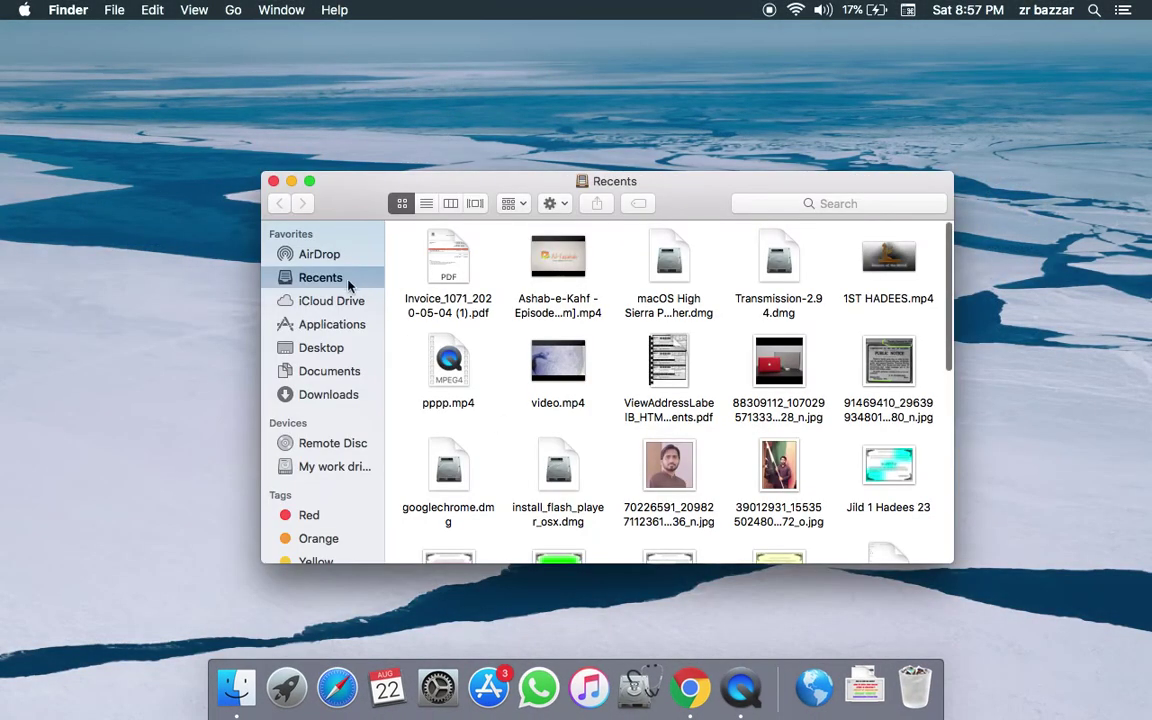
pyautogui.click(273, 181)
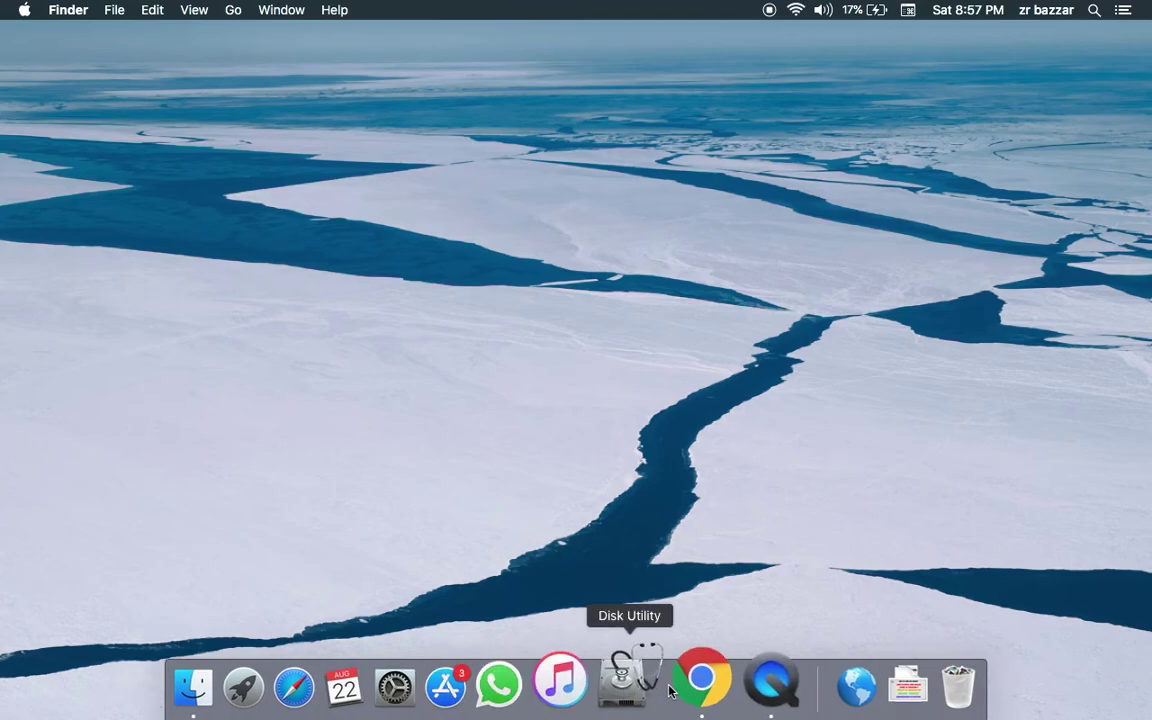
# - Set the desktop picture to Lion from Apple's Desktop Pictures in System Preferences, and close the preferences window
pyautogui.click(437, 683)
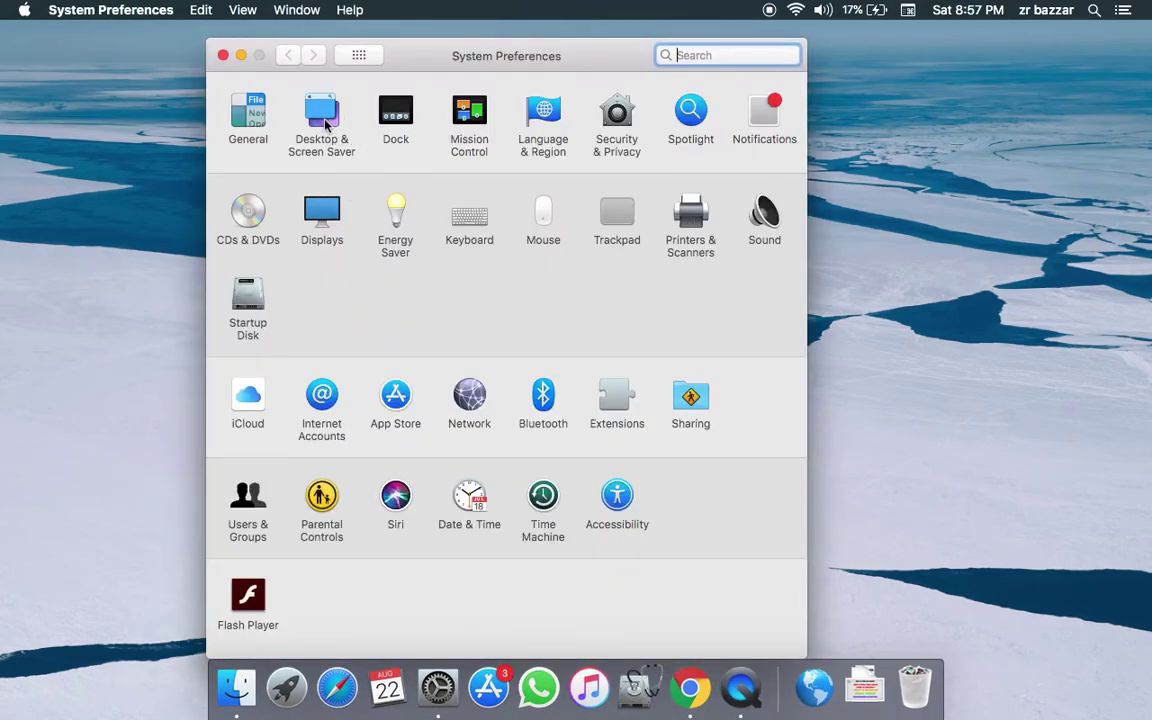
pyautogui.click(325, 123)
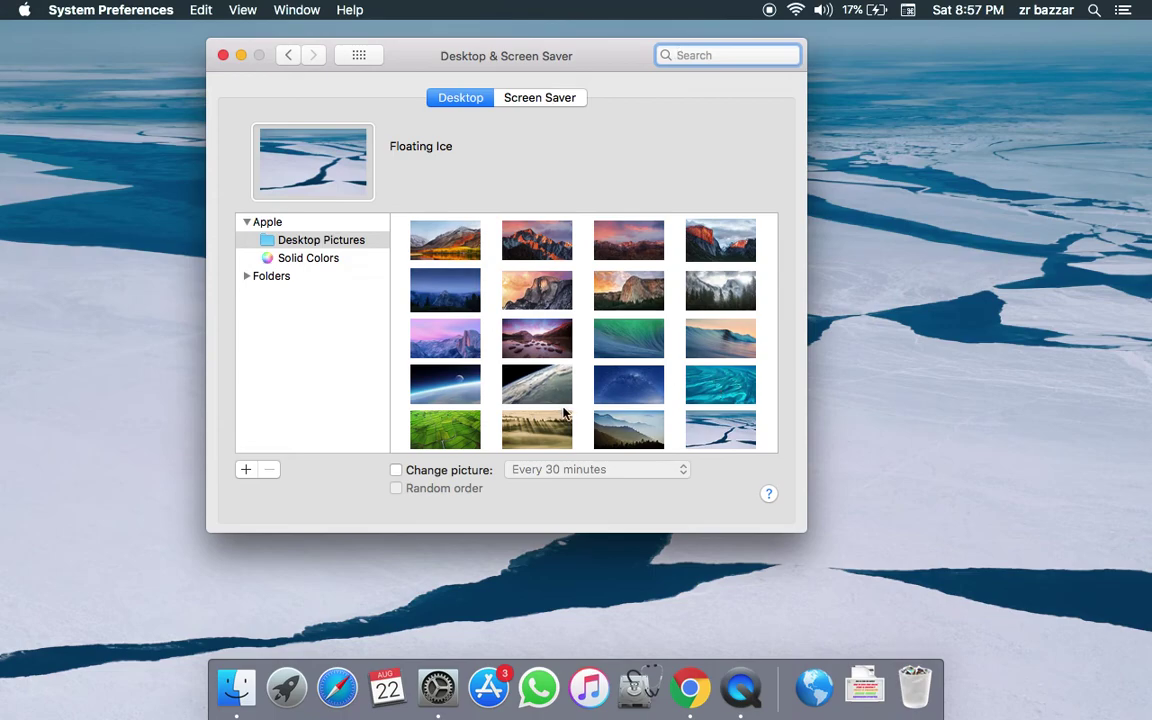
pyautogui.scroll(-3, 563, 415)
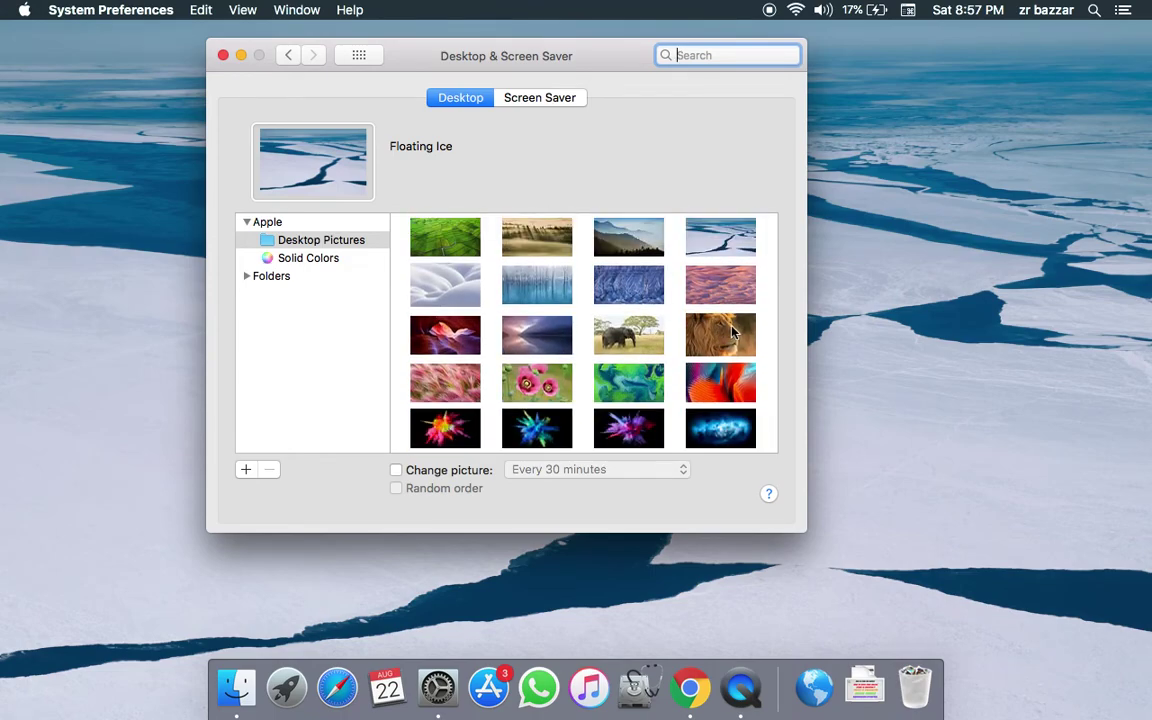
pyautogui.click(733, 333)
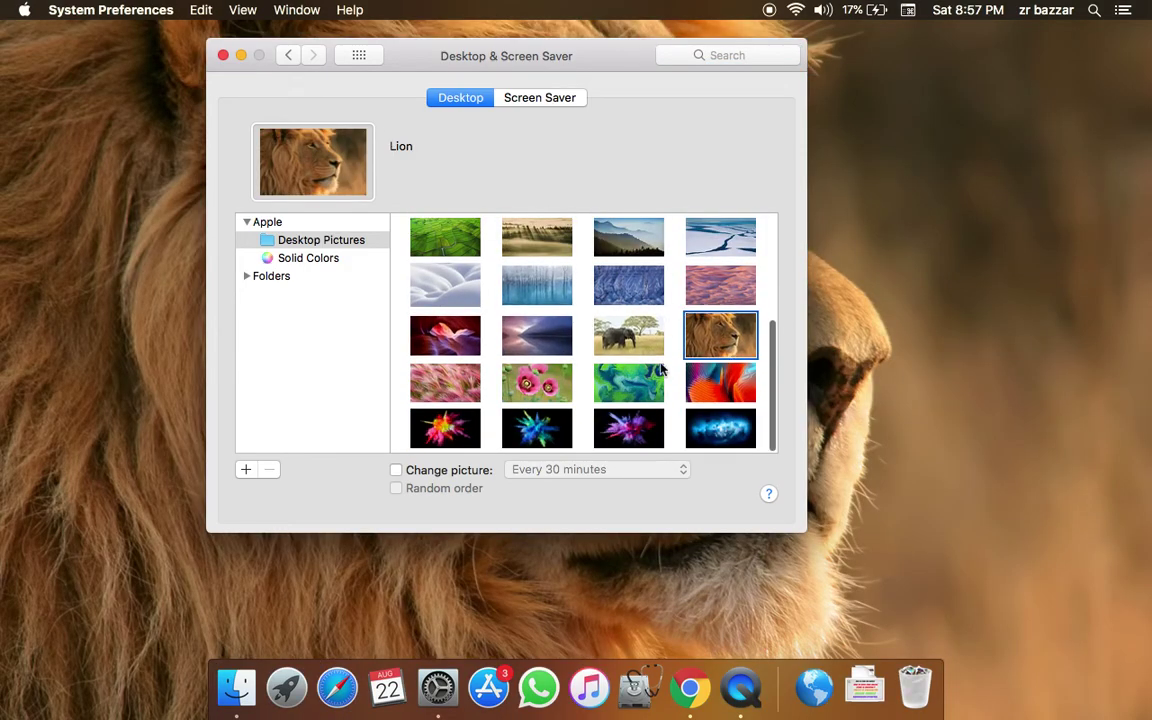
pyautogui.click(224, 55)
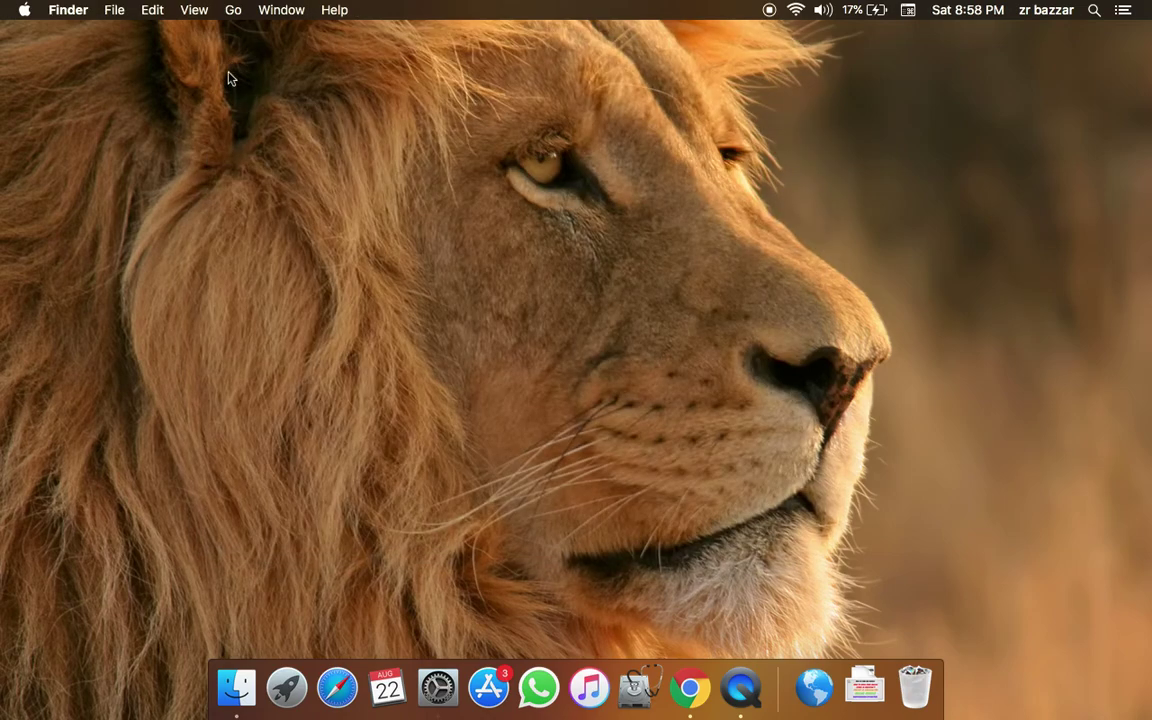